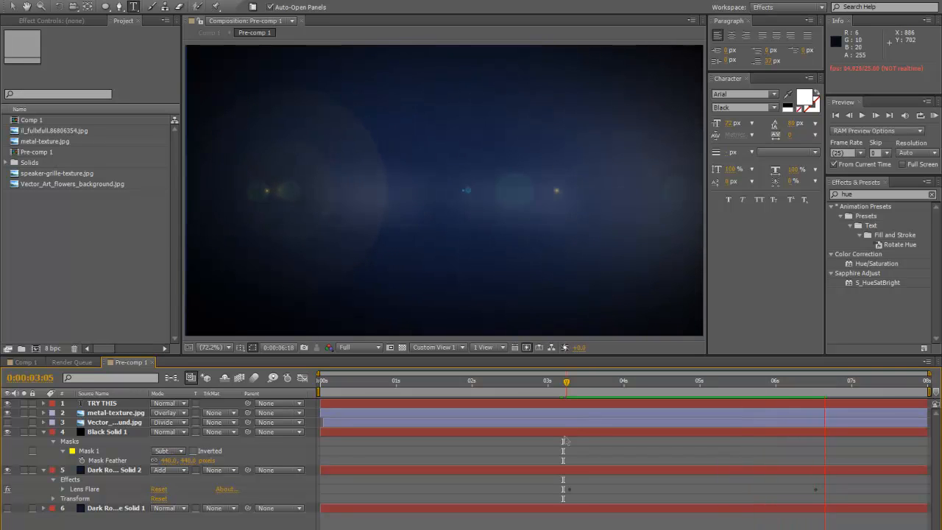
# Step: Start a new project without saving the changes to the current project
pyautogui.click(10, 3)
pyautogui.moveTo(51, 7)
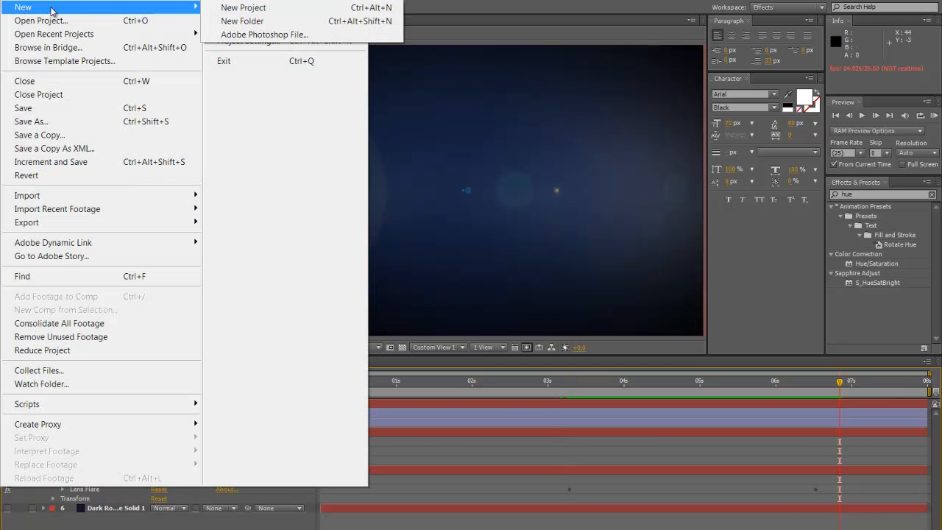
pyautogui.click(221, 9)
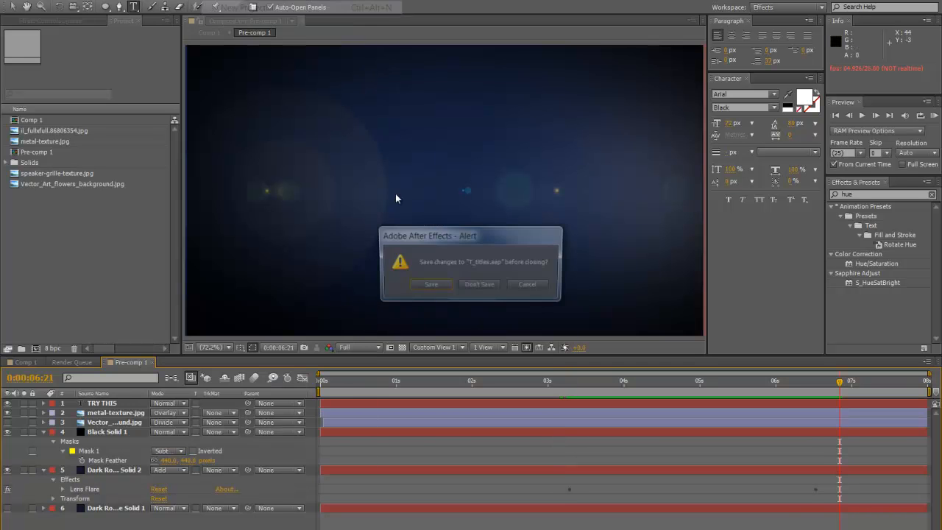
pyautogui.click(480, 286)
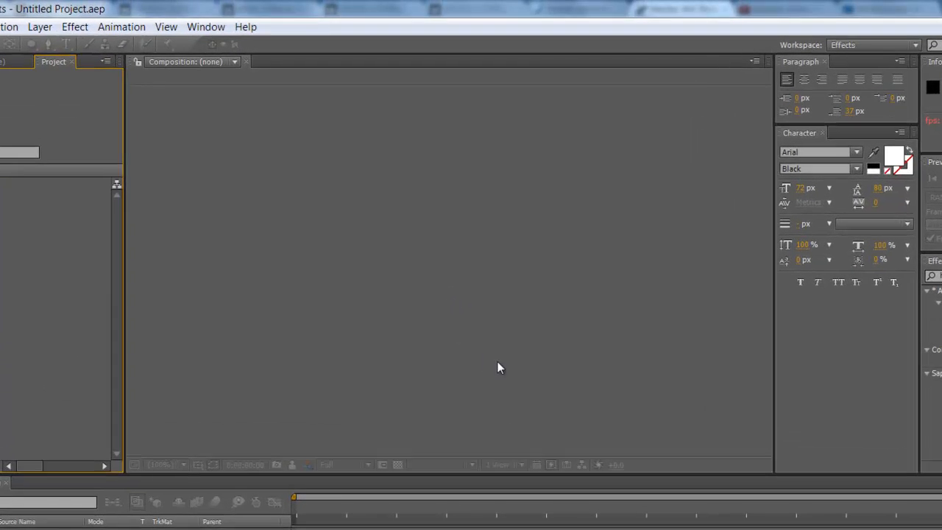
pyautogui.click(487, 262)
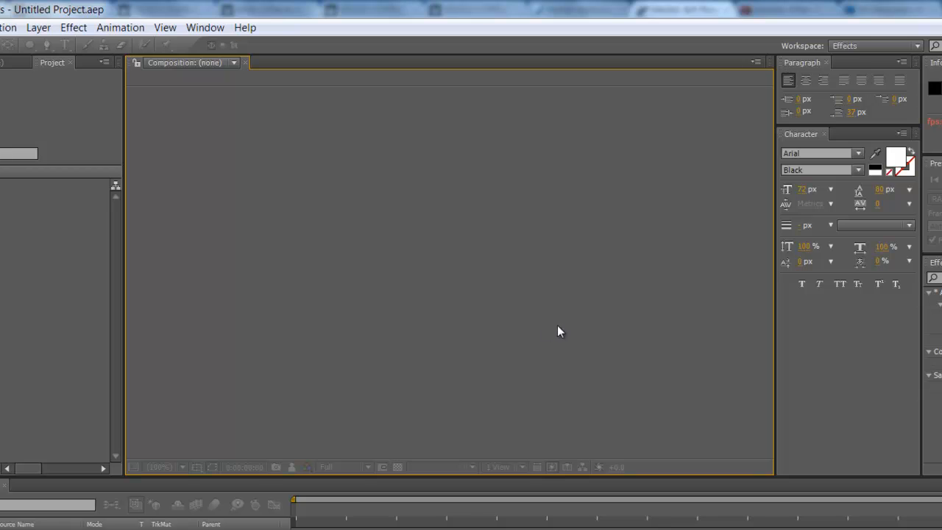
pyautogui.click(257, 526)
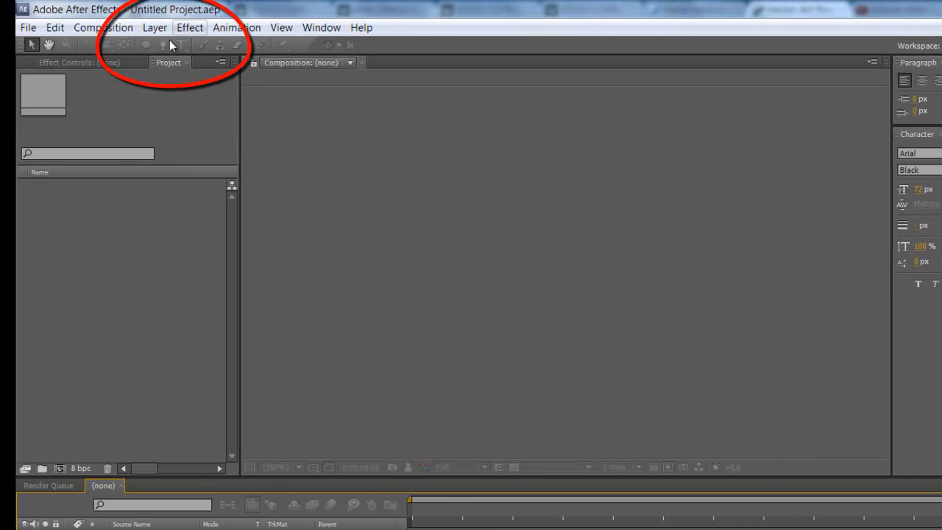
# Step: Create a composition named Comp 1 with the HDV/HDTV 720 25 preset, 1280 x 720 px, and a duration of 0:00:08:00
pyautogui.click(114, 28)
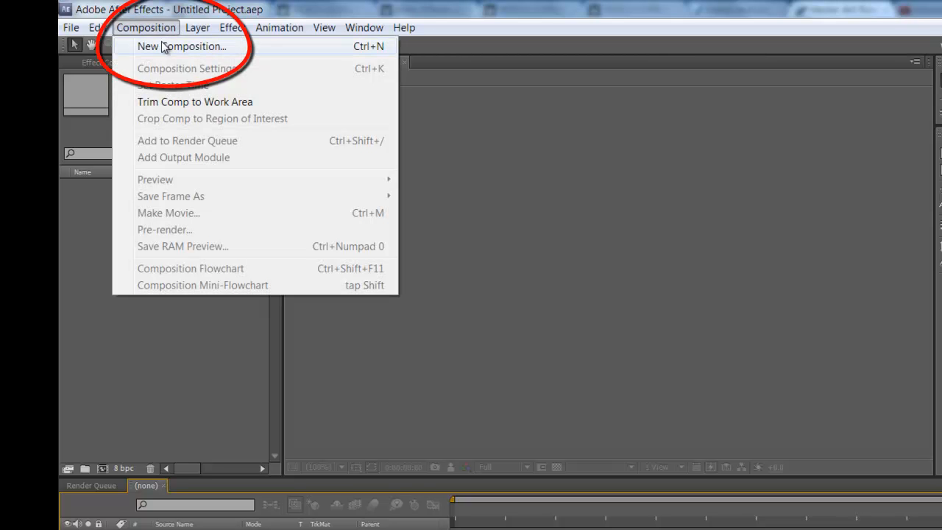
pyautogui.click(162, 48)
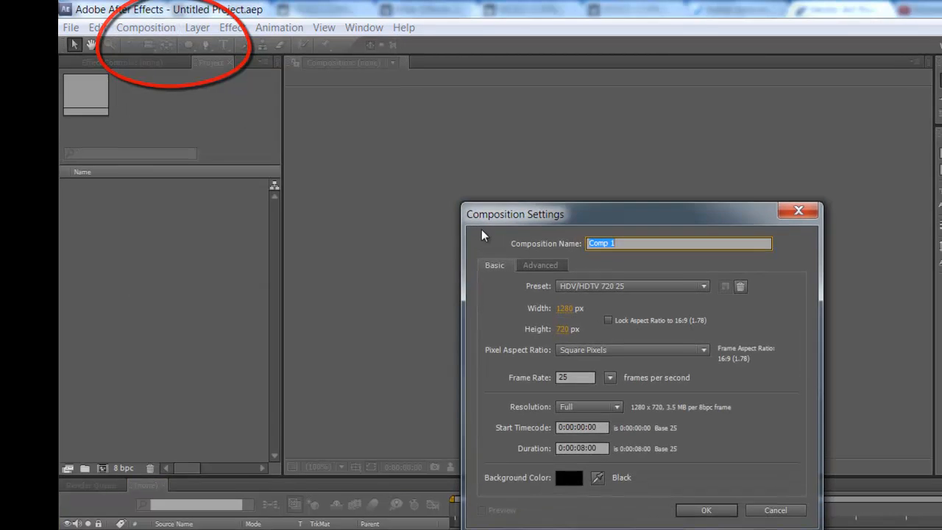
pyautogui.click(522, 382)
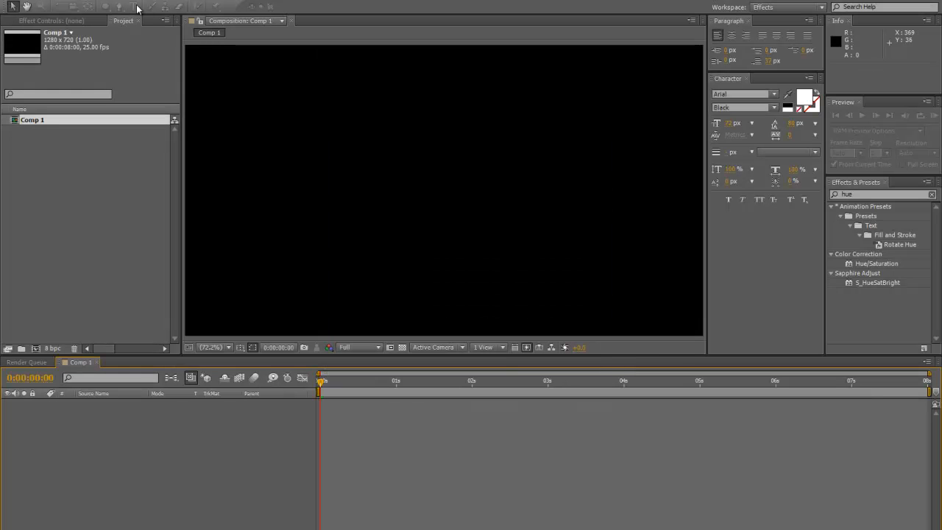
pyautogui.click(121, 250)
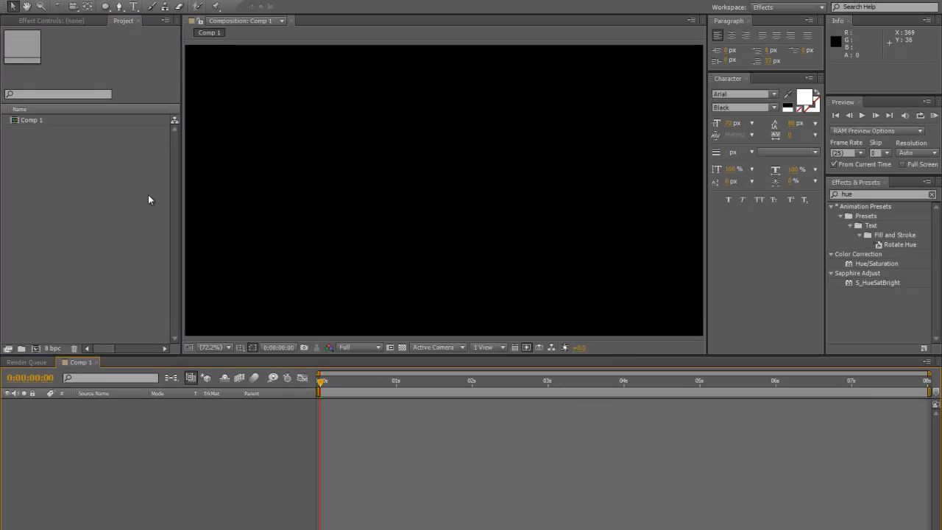
# Step: Add the text "Trailer Title" to the composition and move it down to about mid-height of the frame
pyautogui.click(134, 6)
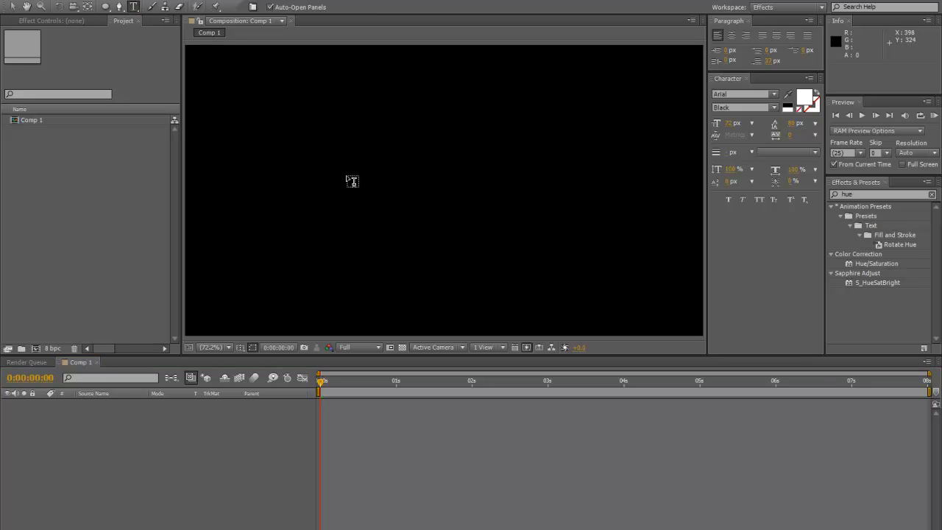
pyautogui.click(347, 181)
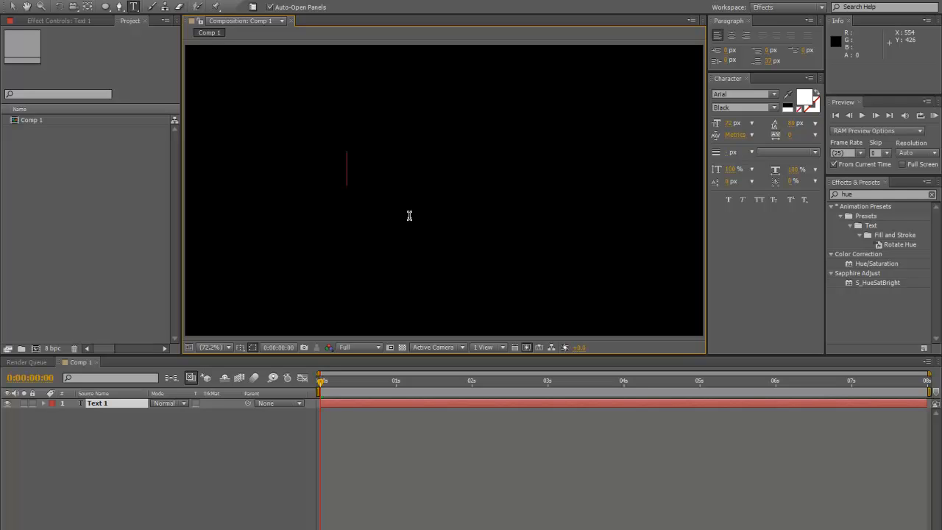
pyautogui.write('Trail')
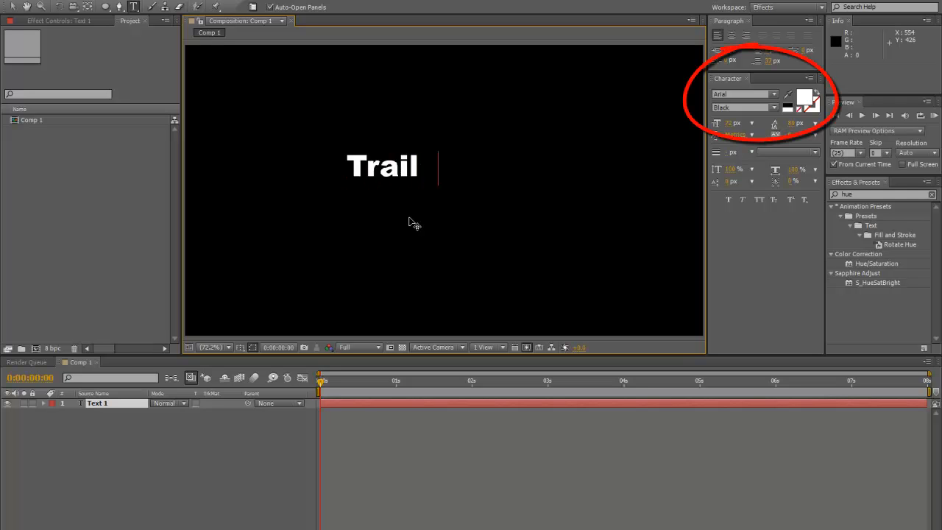
pyautogui.write('er T')
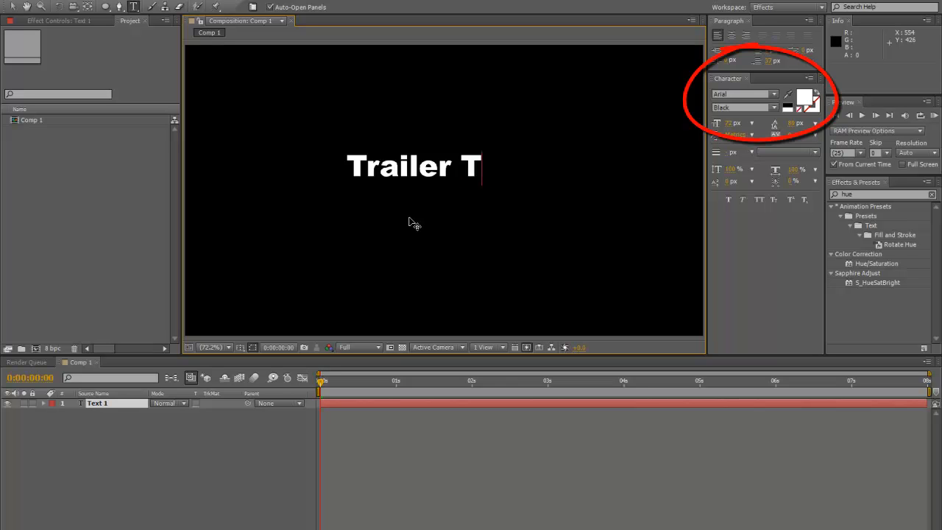
pyautogui.write('itle')
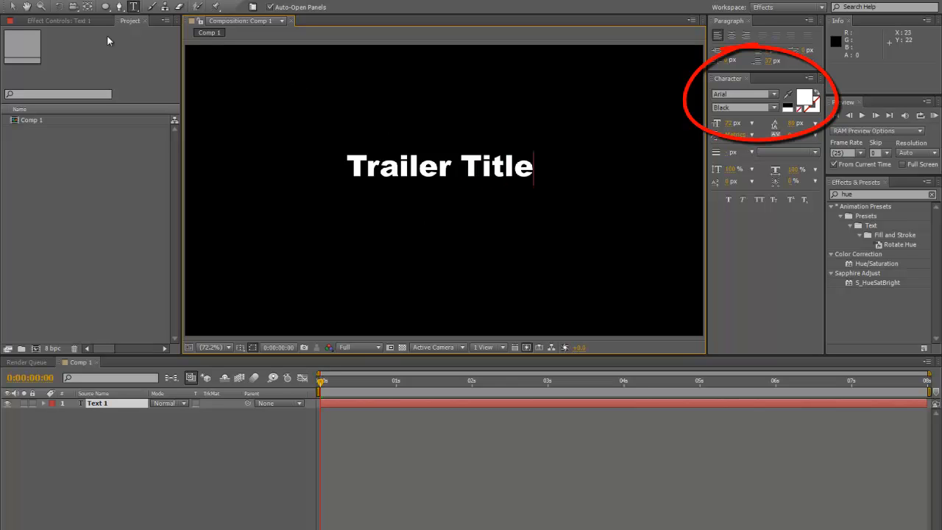
pyautogui.click(12, 7)
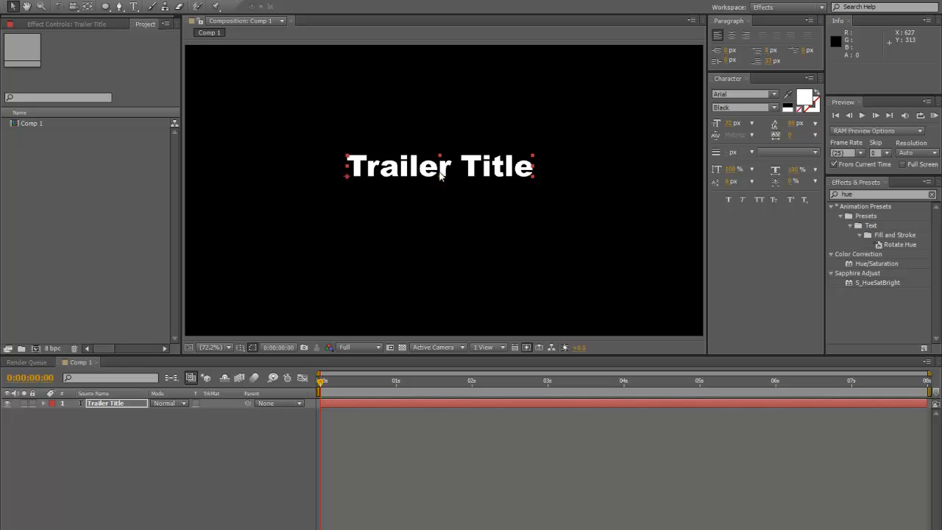
pyautogui.moveTo(444, 172); pyautogui.dragTo(445, 190)
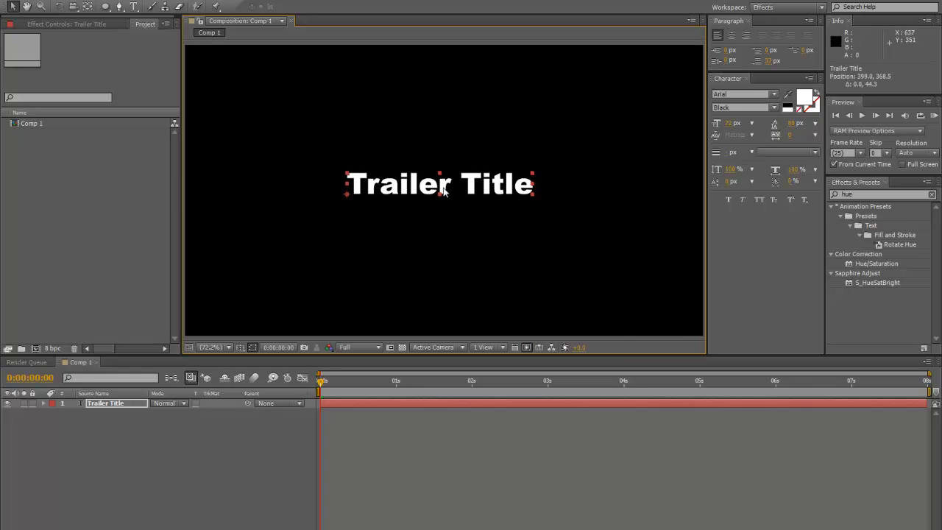
# Step: Scale the title text to 135% width and 151% height with the proportions unlinked, and shift it left to centre it in the frame
pyautogui.rightClick(445, 190)
pyautogui.moveTo(493, 211)
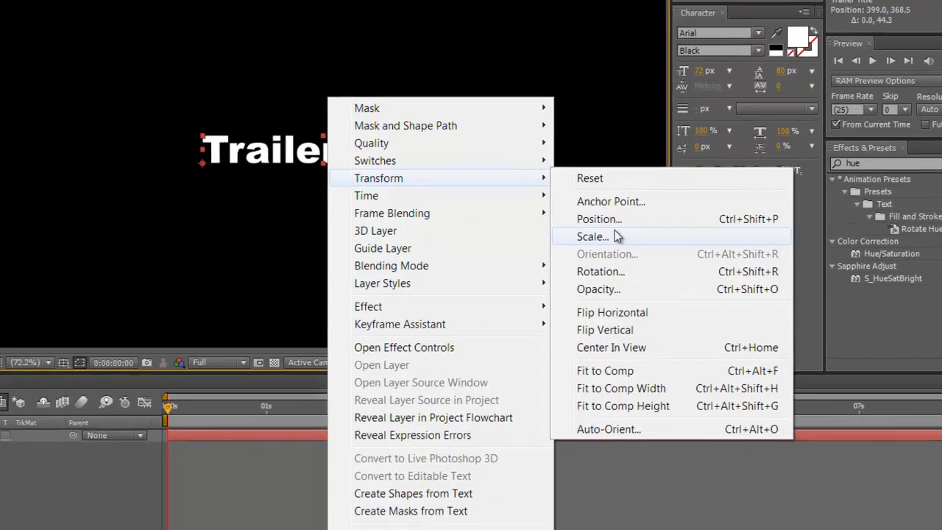
pyautogui.click(649, 250)
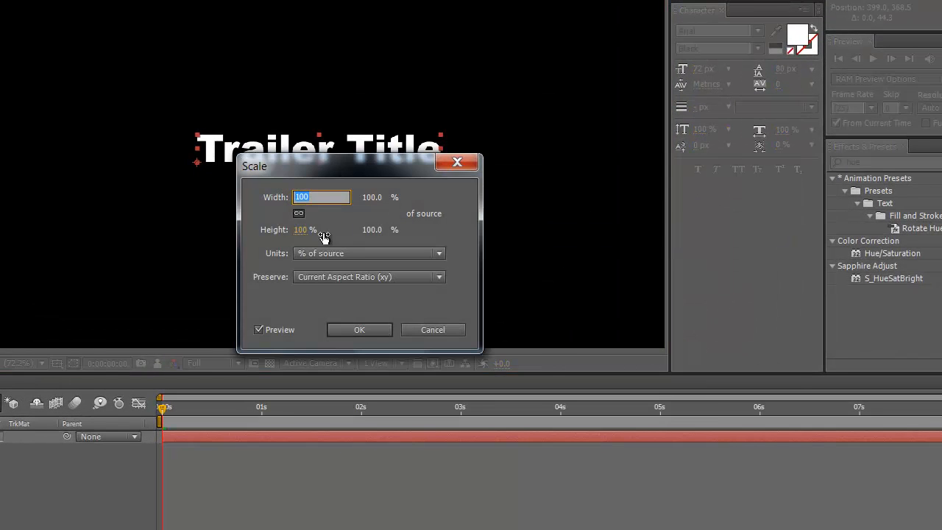
pyautogui.moveTo(322, 178); pyautogui.dragTo(504, 250)
pyautogui.moveTo(488, 288); pyautogui.dragTo(577, 294)
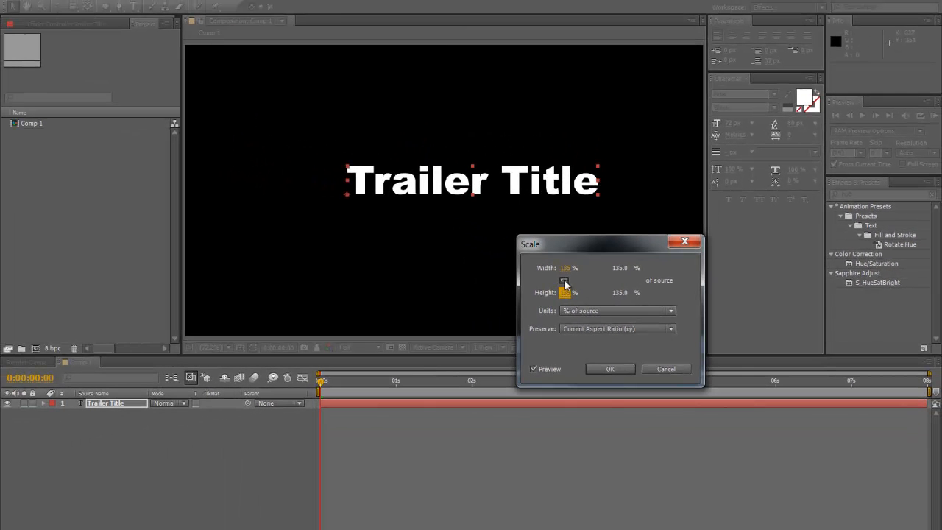
pyautogui.click(564, 281)
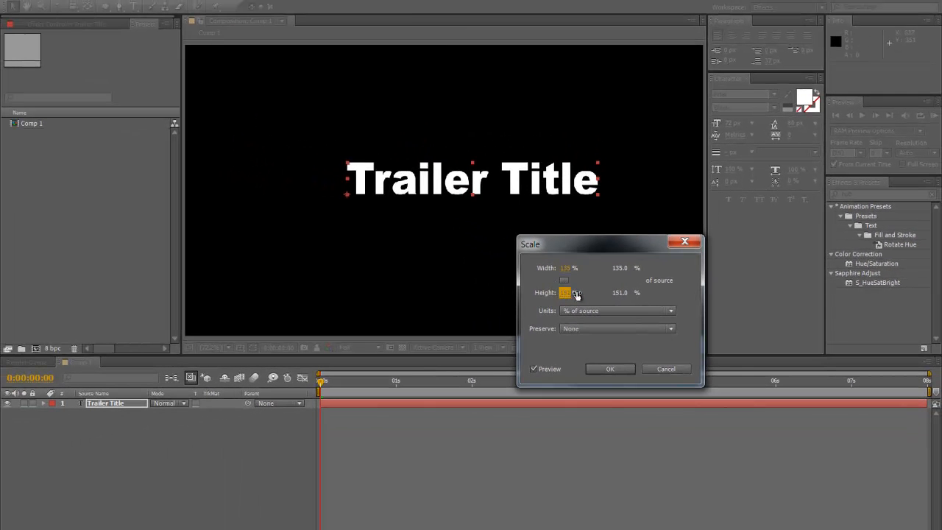
pyautogui.click(610, 370)
pyautogui.moveTo(515, 179); pyautogui.dragTo(497, 181)
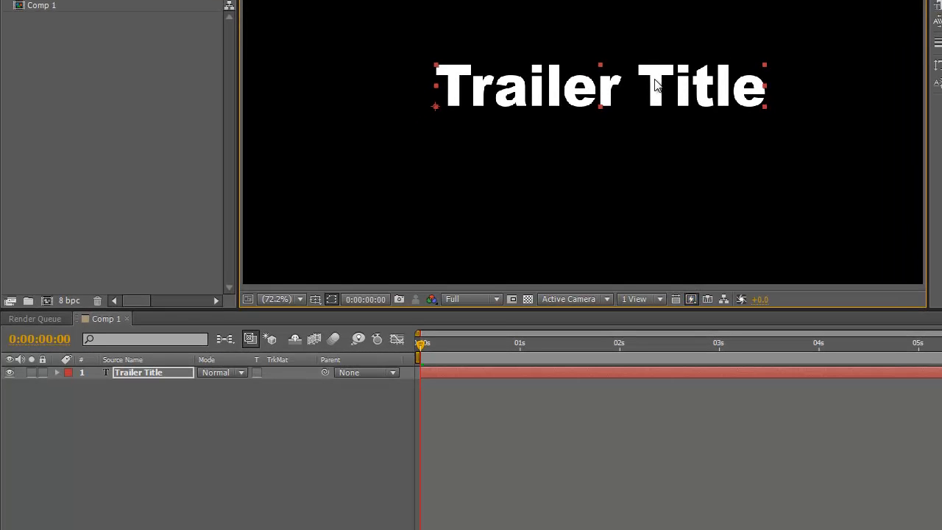
pyautogui.click(164, 122)
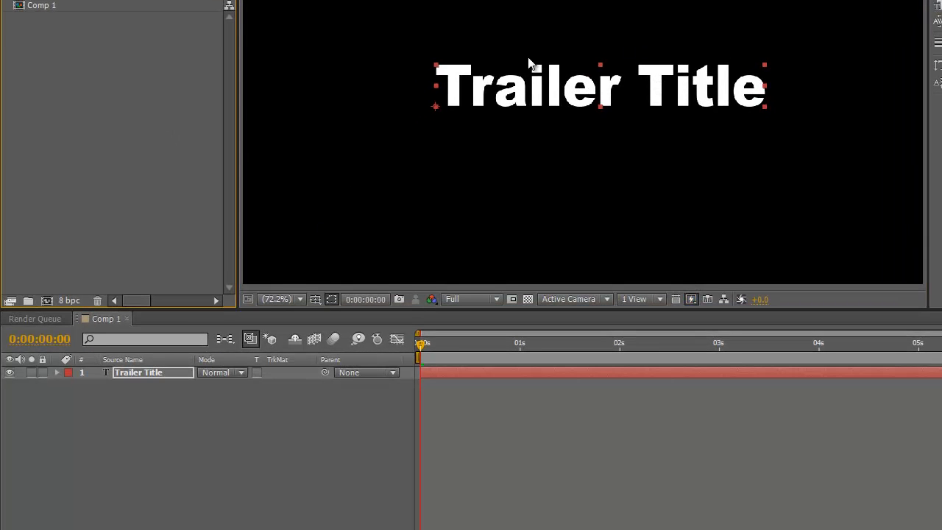
pyautogui.click(146, 0)
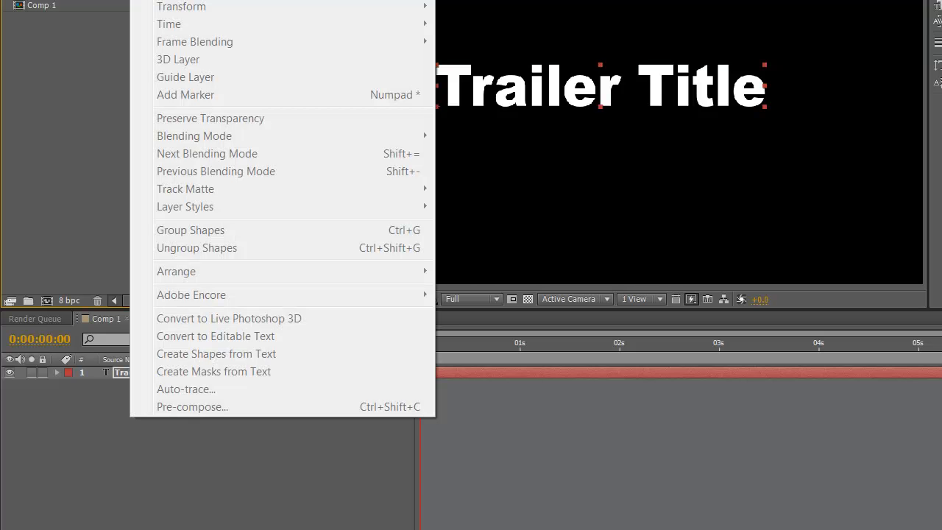
pyautogui.click(89, 96)
# Step: Create a 1280 x 720 px solid in dark royal blue (0D162B) and place it beneath the Trailer Title layer
pyautogui.click(455, 443)
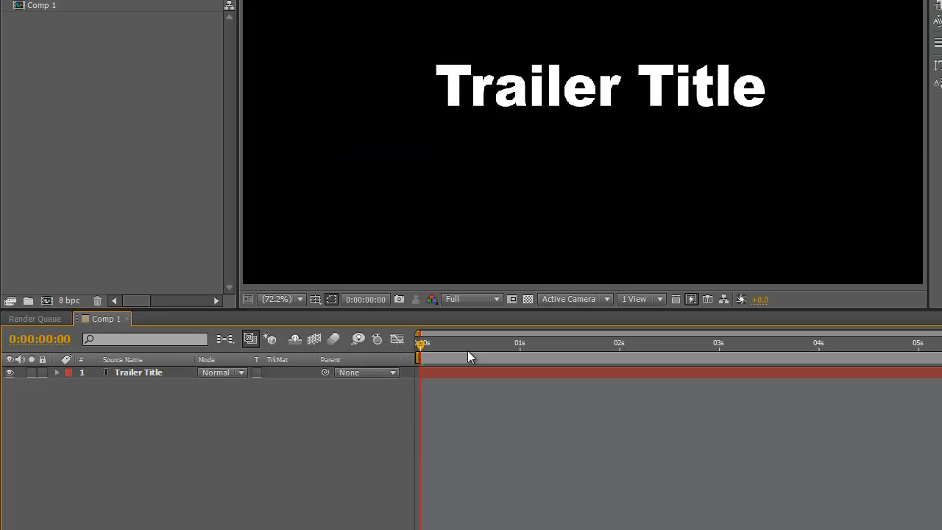
pyautogui.click(145, 0)
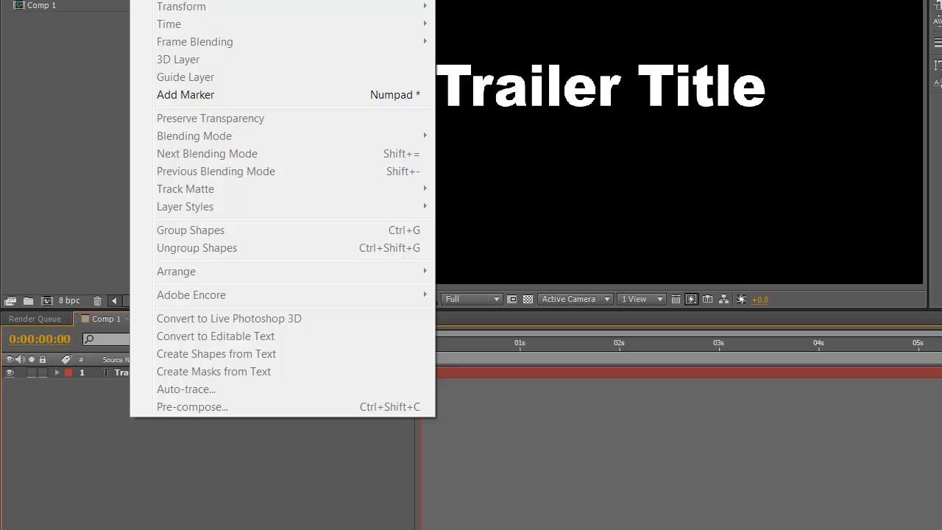
pyautogui.moveTo(164, 34)
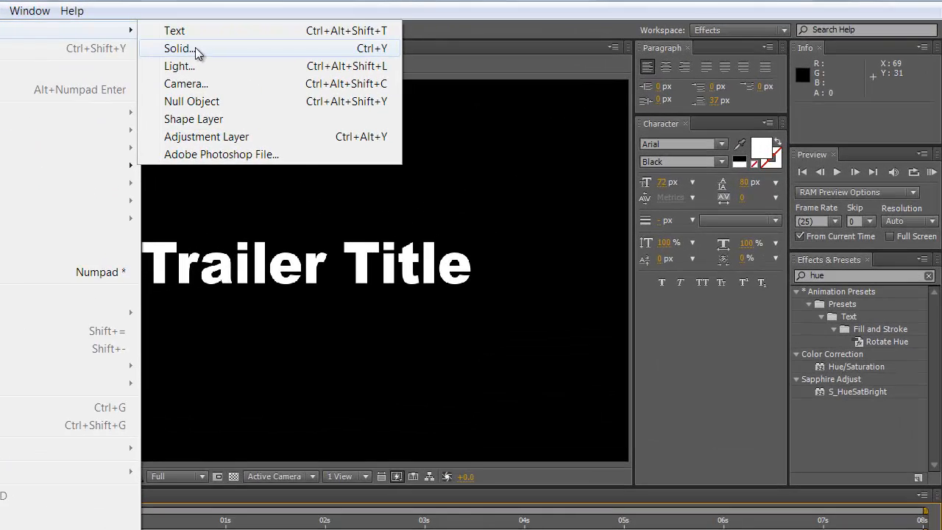
pyautogui.click(248, 48)
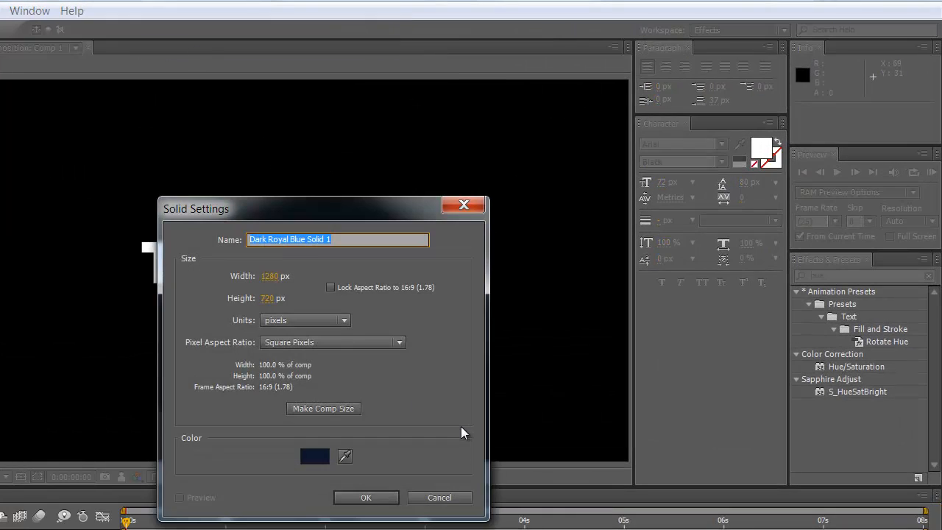
pyautogui.click(324, 458)
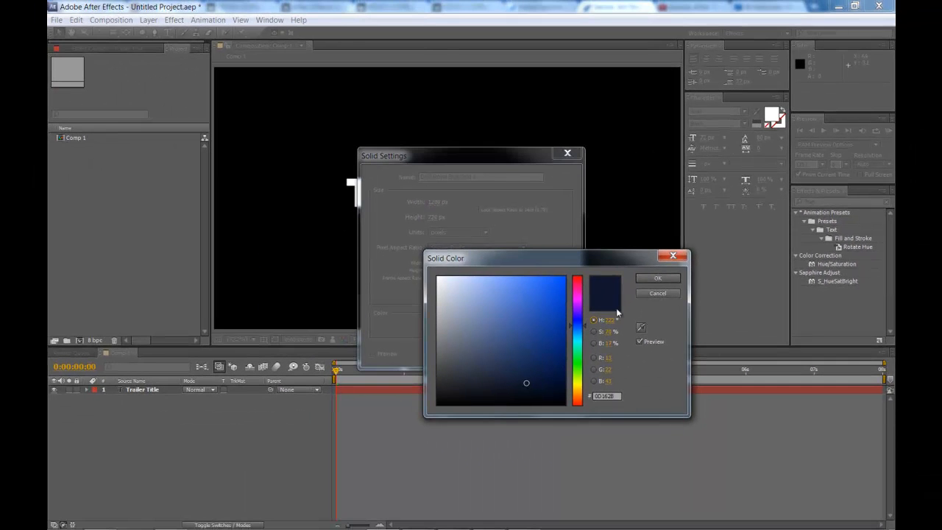
pyautogui.click(649, 279)
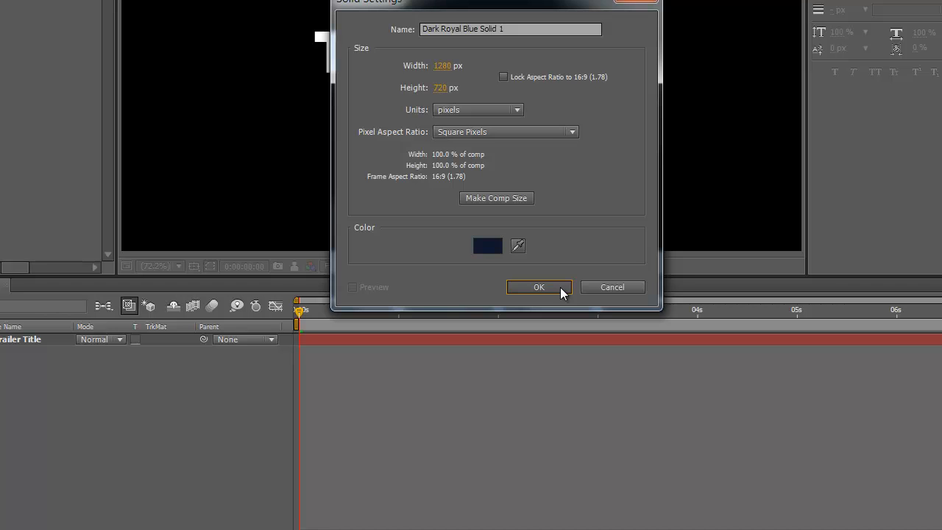
pyautogui.click(560, 289)
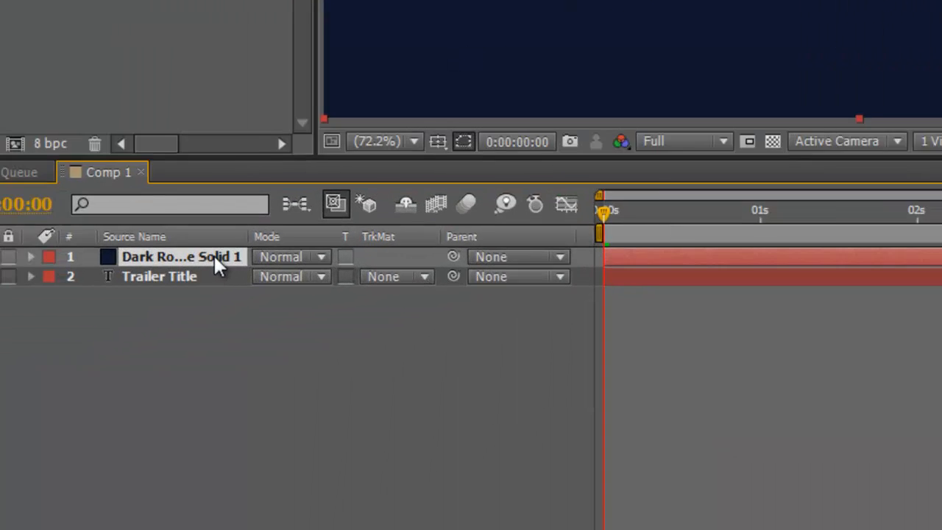
pyautogui.moveTo(52, 339); pyautogui.dragTo(49, 359)
pyautogui.moveTo(163, 402); pyautogui.dragTo(163, 402)
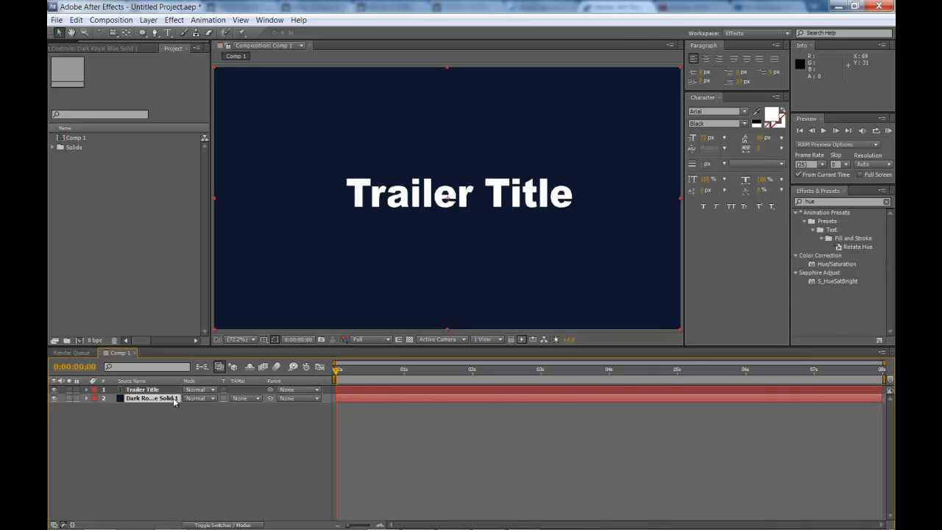
pyautogui.click(166, 194)
pyautogui.click(149, 20)
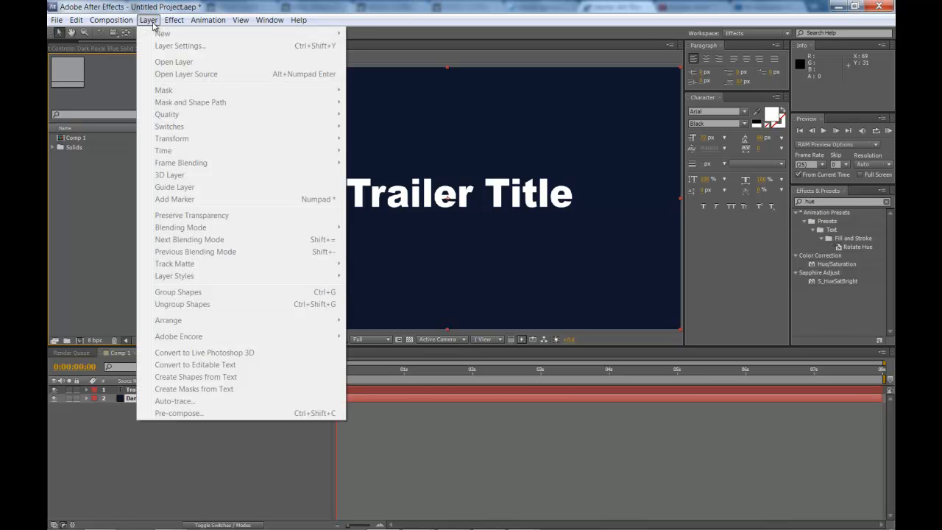
pyautogui.click(110, 172)
# Step: Create a new 1280 x 720 px solid layer coloured black (000000)
pyautogui.click(421, 486)
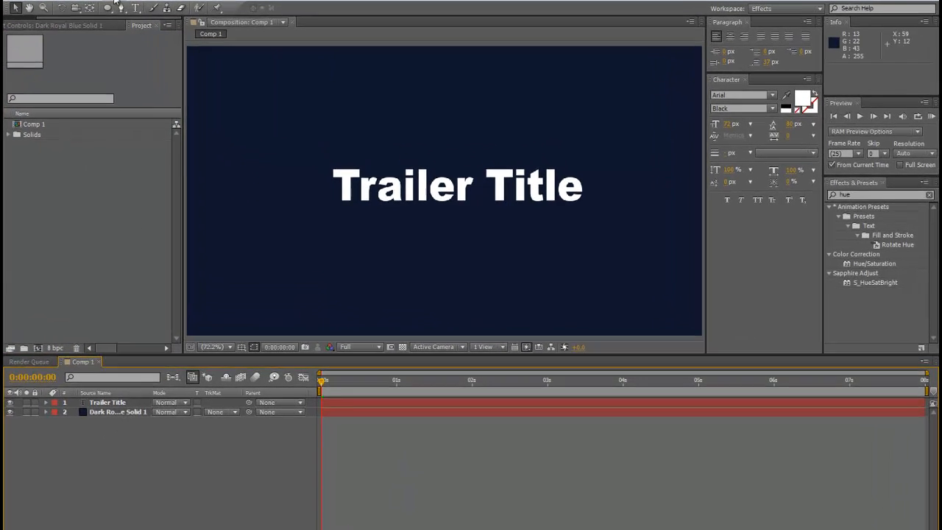
pyautogui.click(116, 3)
pyautogui.moveTo(123, 7)
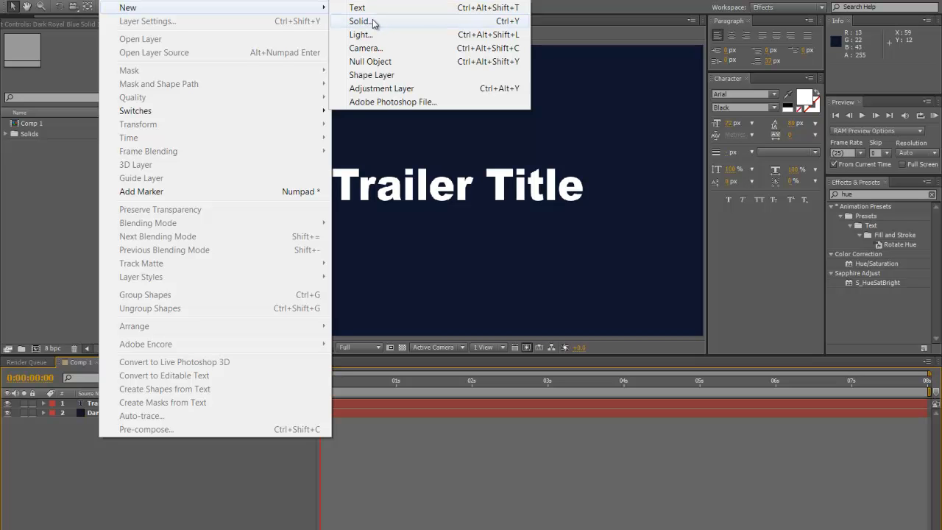
pyautogui.click(374, 22)
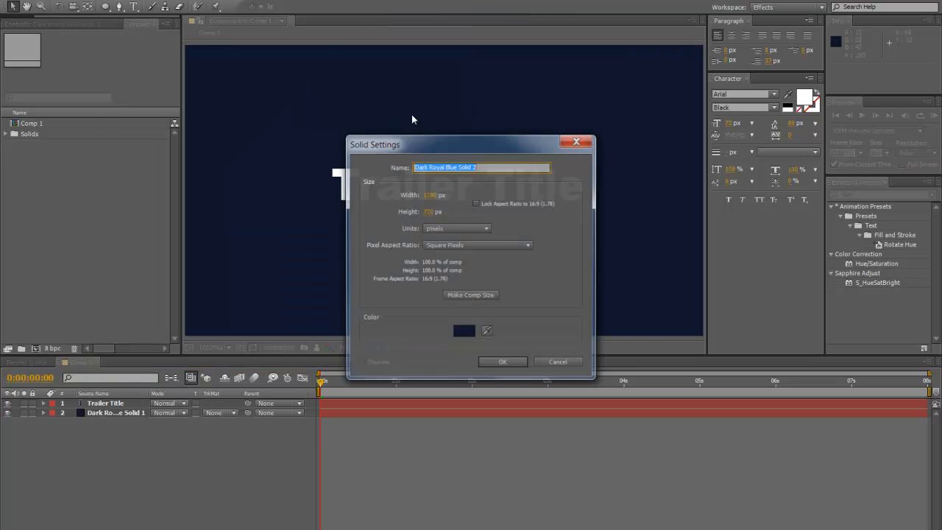
pyautogui.click(488, 333)
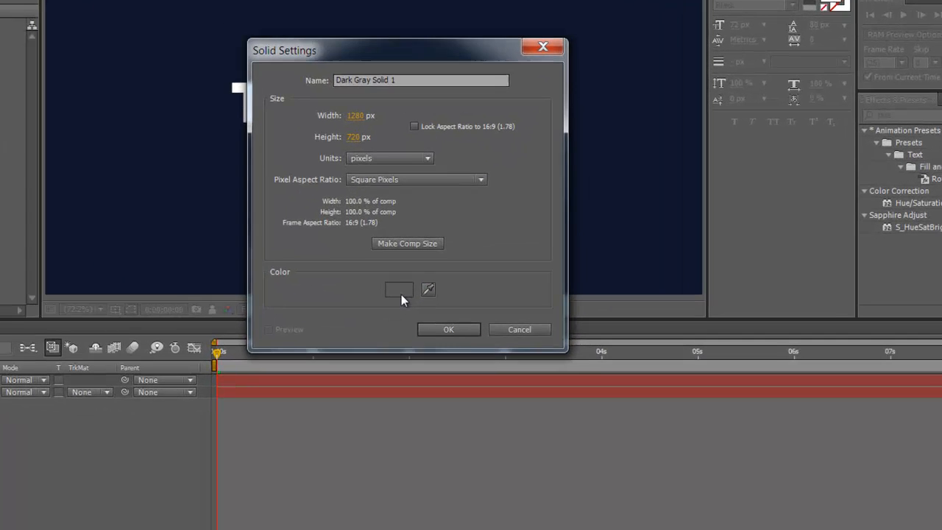
pyautogui.click(464, 332)
pyautogui.moveTo(395, 291); pyautogui.dragTo(297, 438)
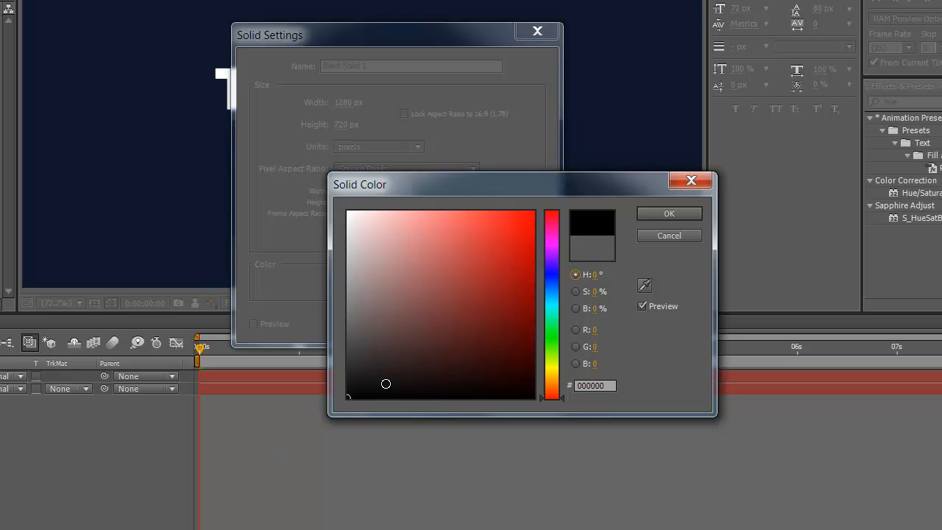
pyautogui.click(648, 215)
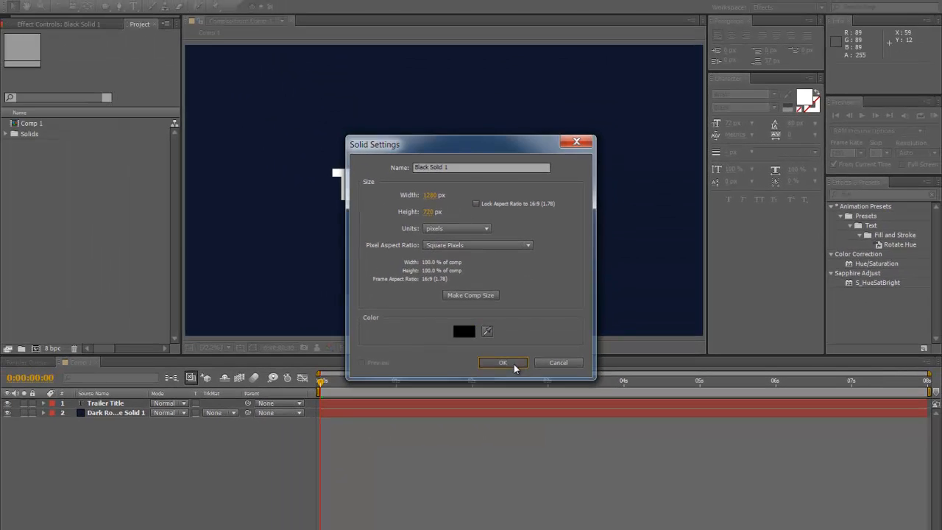
pyautogui.click(464, 328)
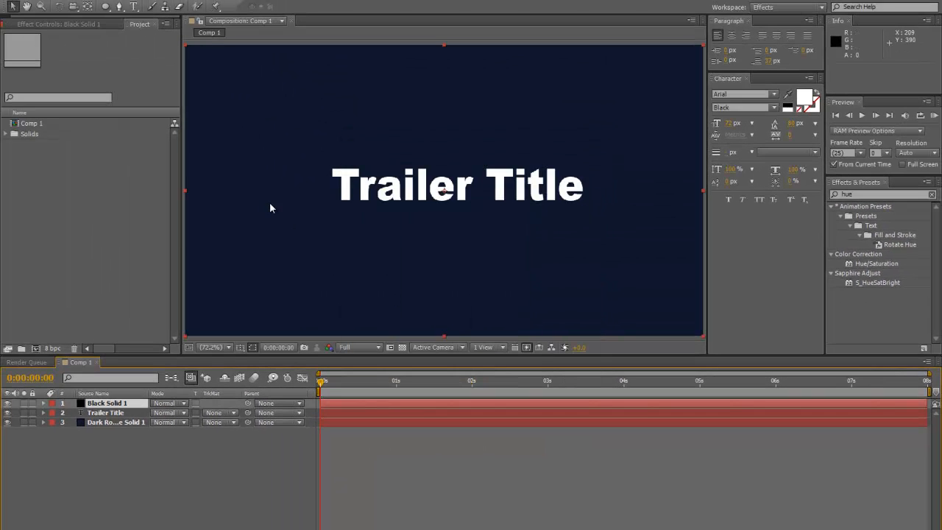
# Step: Place the black solid beneath the Trailer Title layer and draw an elliptical mask about 907 x 510 px on it around the title
pyautogui.moveTo(141, 405); pyautogui.dragTo(140, 418)
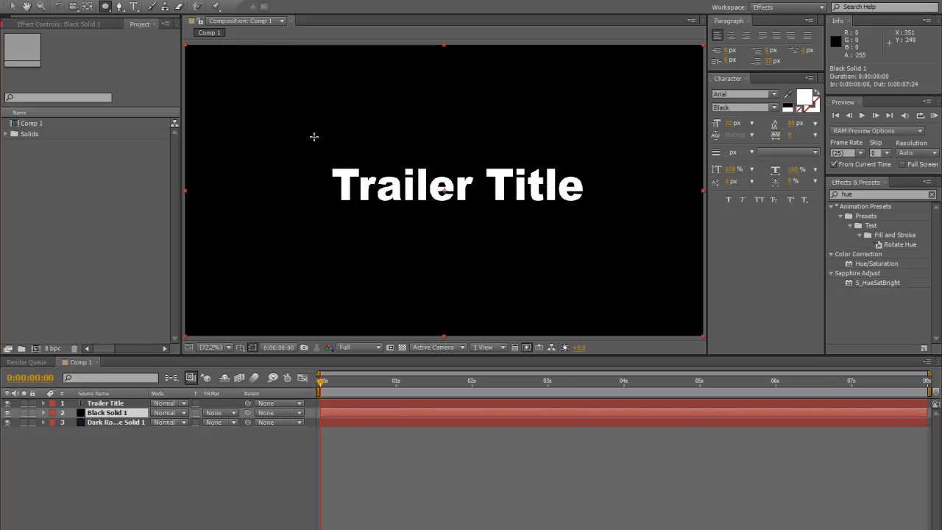
pyautogui.moveTo(276, 126)
pyautogui.mouseDown()
pyautogui.moveTo(359, 208)
pyautogui.moveTo(486, 258)
pyautogui.moveTo(593, 229)
pyautogui.mouseUp()
pyautogui.moveTo(612, 274); pyautogui.dragTo(643, 332)
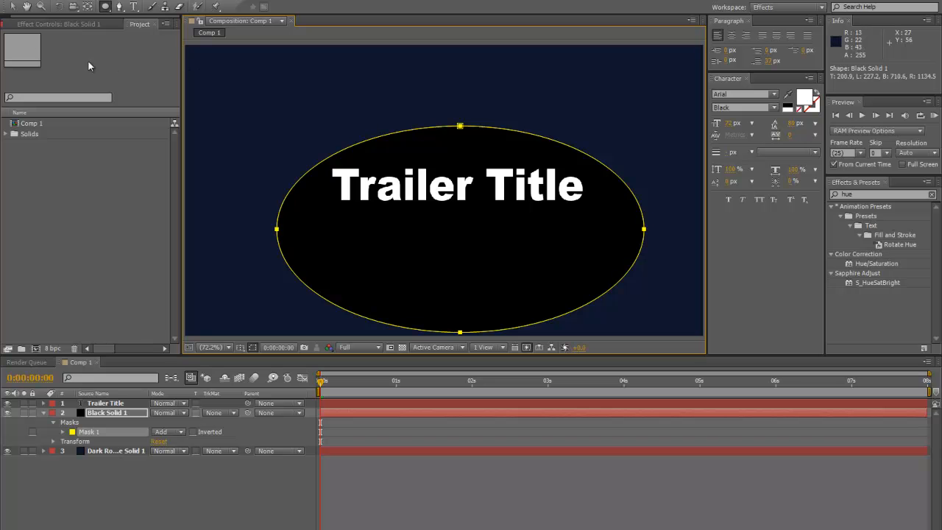
# Step: Move the ellipse mask's four points to widen it and centre it around the title text
pyautogui.click(13, 6)
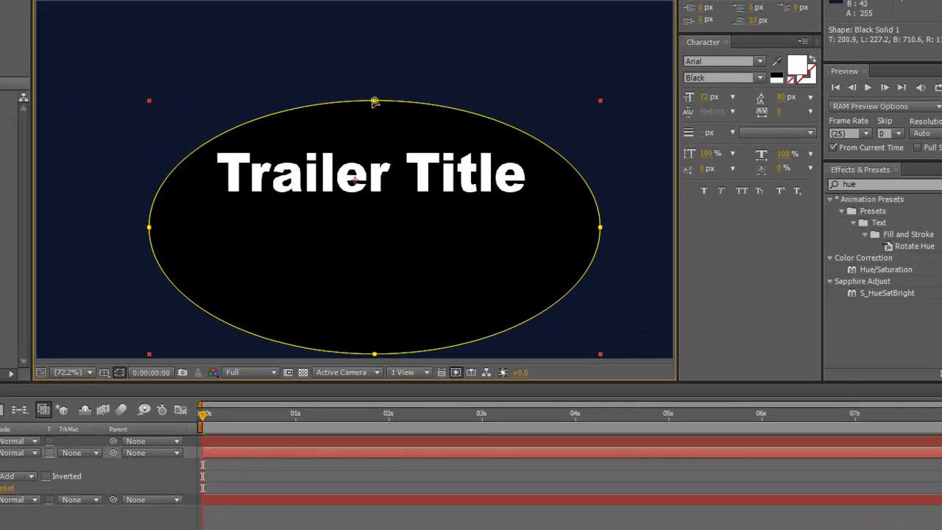
pyautogui.moveTo(460, 125); pyautogui.dragTo(463, 114)
pyautogui.moveTo(349, 78); pyautogui.dragTo(336, 49)
pyautogui.click(102, 226)
pyautogui.moveTo(102, 226); pyautogui.dragTo(48, 165)
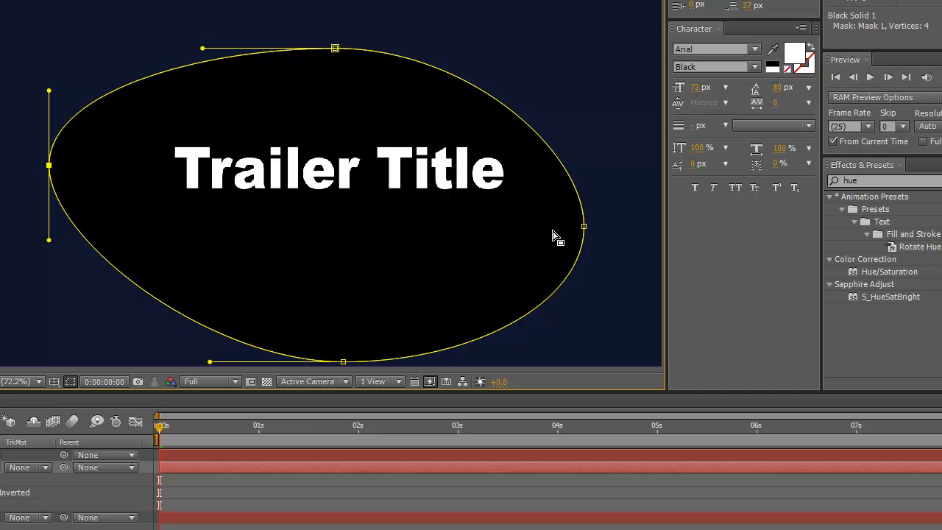
pyautogui.click(582, 230)
pyautogui.moveTo(582, 228); pyautogui.dragTo(604, 187)
pyautogui.moveTo(350, 363); pyautogui.dragTo(372, 317)
pyautogui.moveTo(52, 171); pyautogui.dragTo(71, 175)
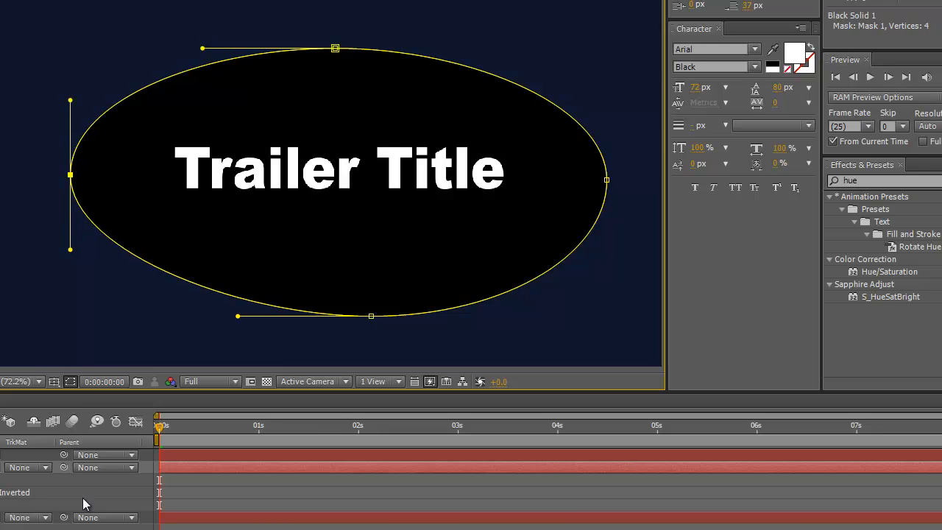
pyautogui.click(81, 503)
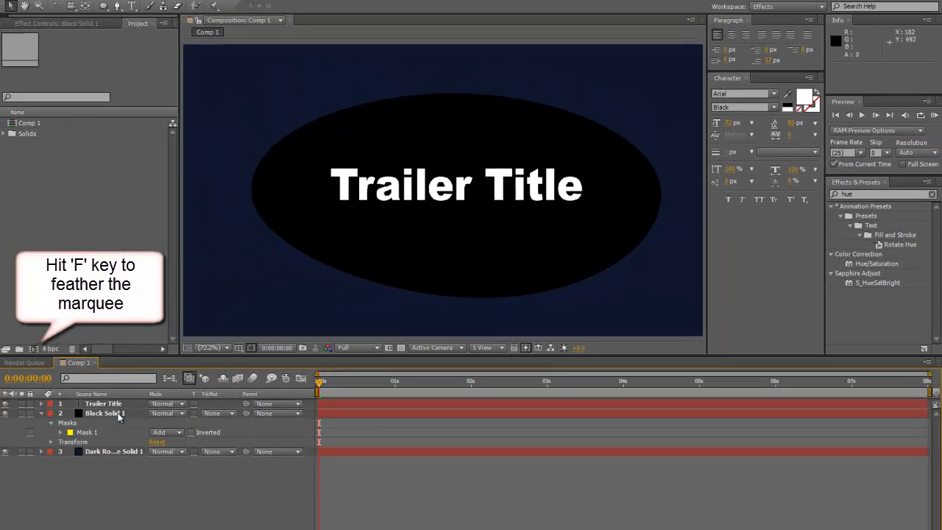
# Step: Set the mask feather of the black solid's ellipse mask to 350 pixels
pyautogui.click(120, 413)
pyautogui.press('f')
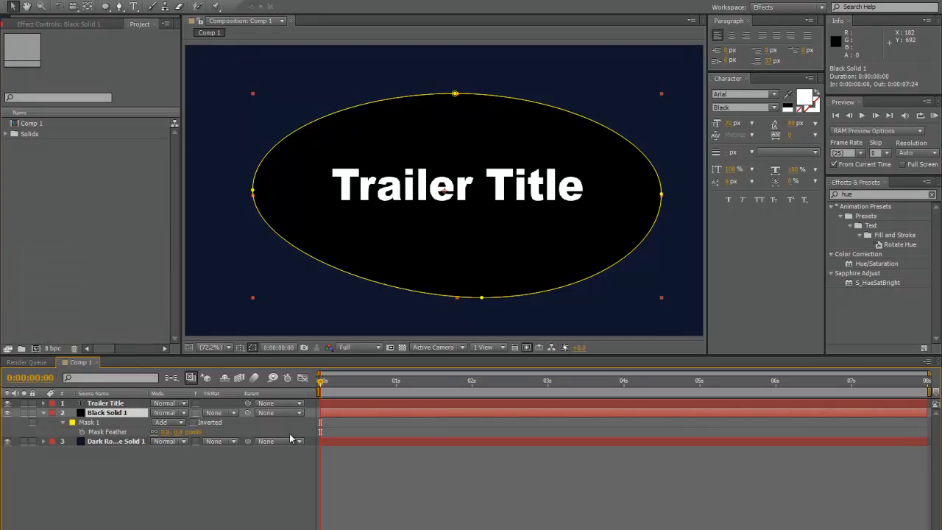
pyautogui.moveTo(181, 435); pyautogui.dragTo(323, 432)
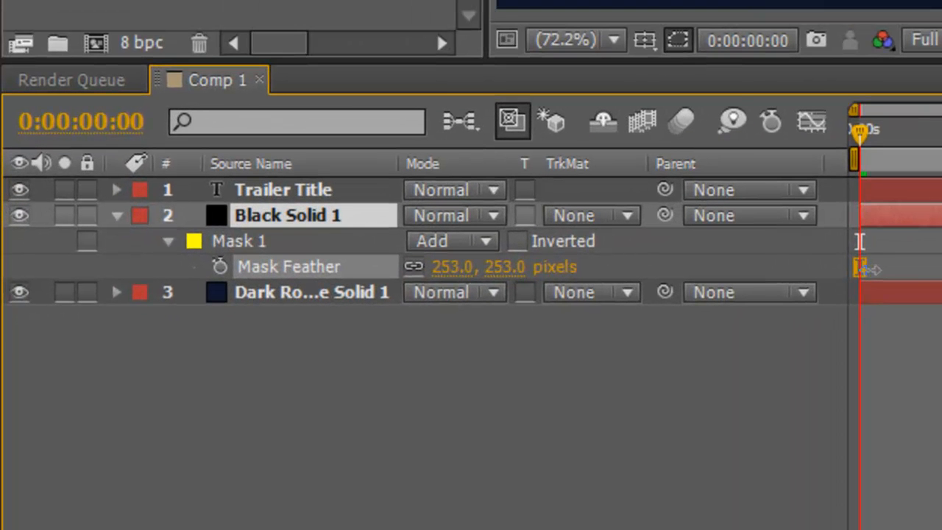
pyautogui.moveTo(868, 269); pyautogui.dragTo(940, 262)
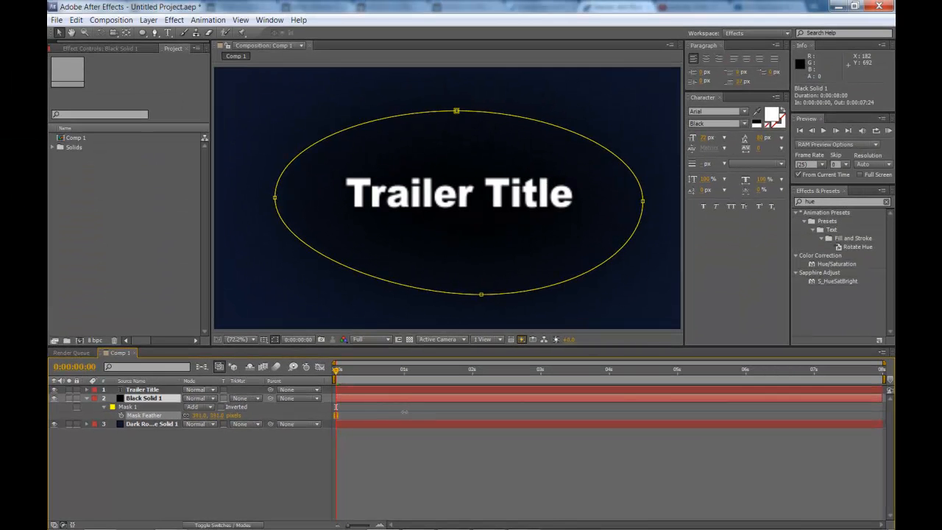
pyautogui.click(267, 437)
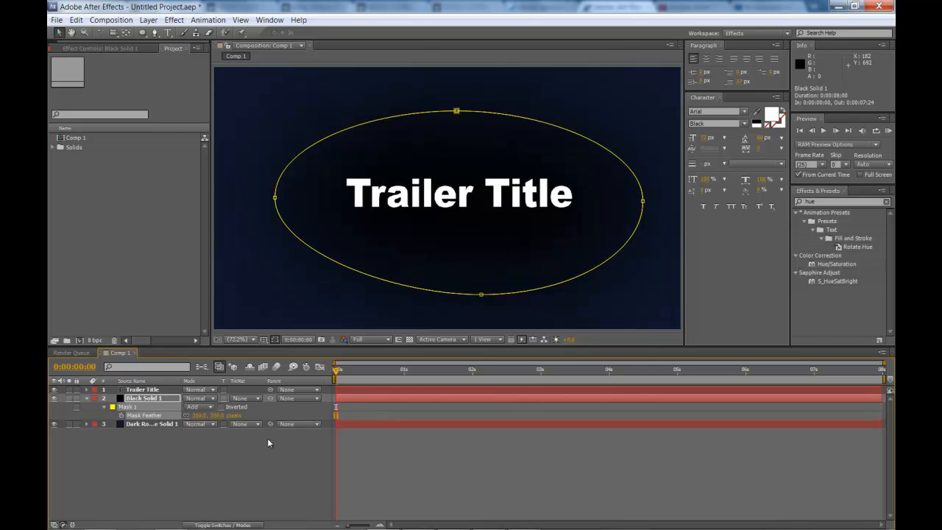
pyautogui.click(261, 442)
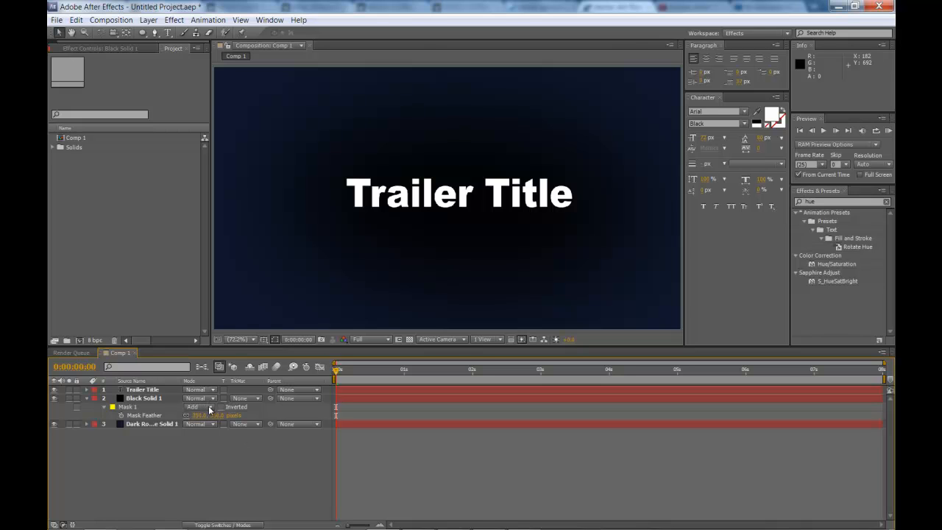
# Step: Change the mode of the black solid's mask from Add to Subtract for a vignette around the title
pyautogui.click(209, 409)
pyautogui.click(212, 442)
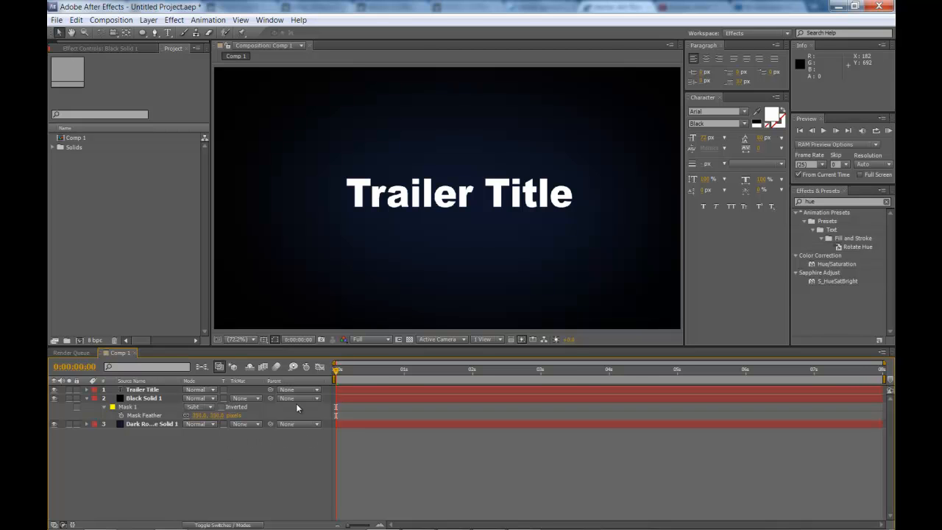
pyautogui.click(169, 396)
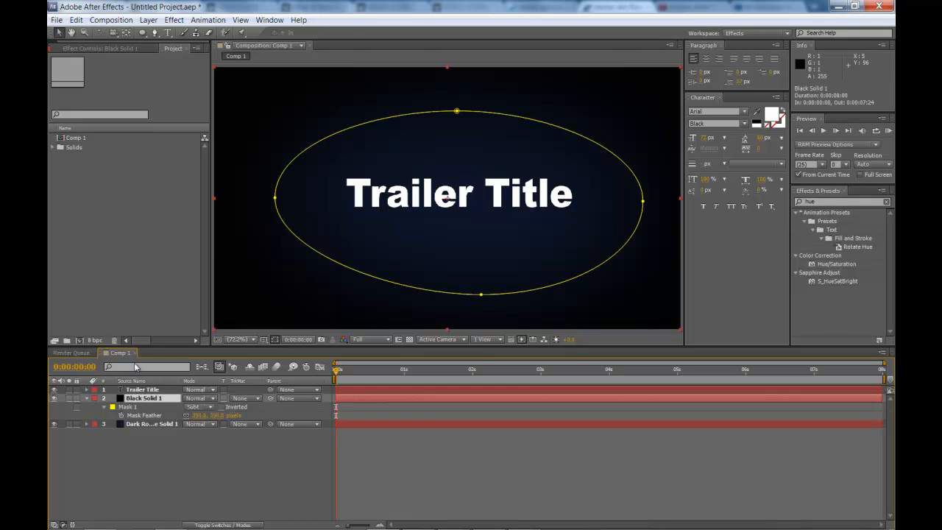
pyautogui.click(156, 390)
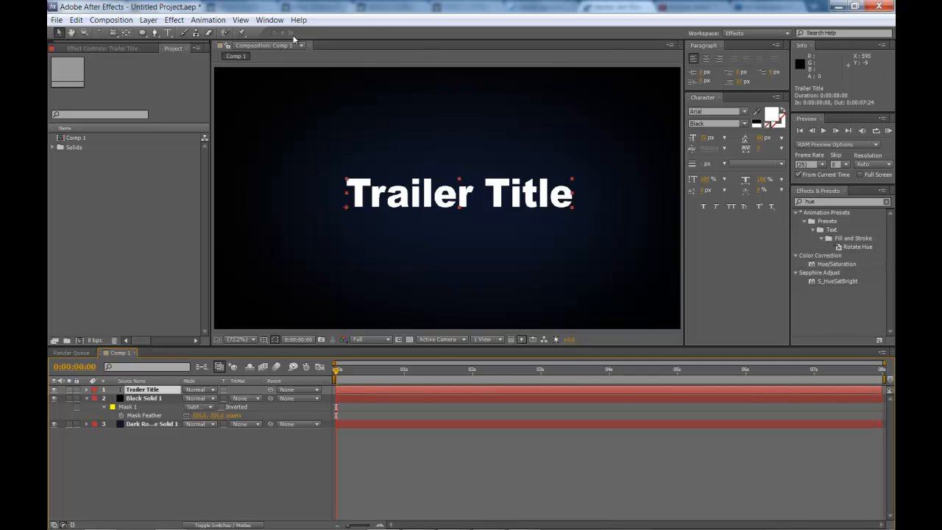
# Step: Create a second black 1280 x 720 px solid above the Trailer Title layer
pyautogui.click(148, 20)
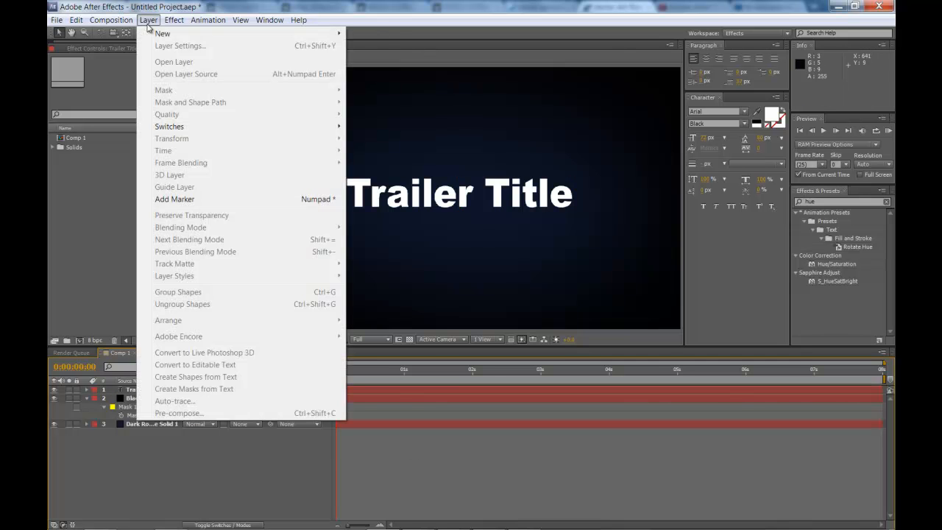
pyautogui.moveTo(157, 37)
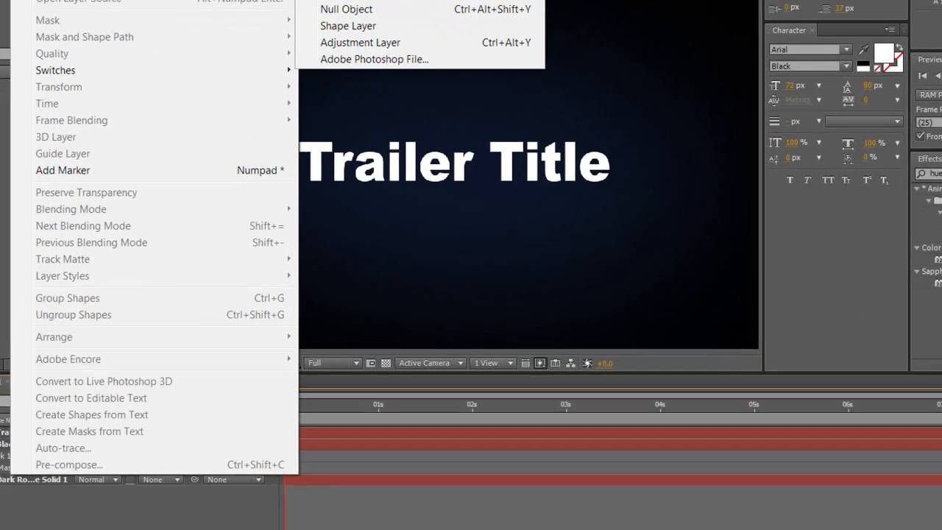
pyautogui.click(369, 47)
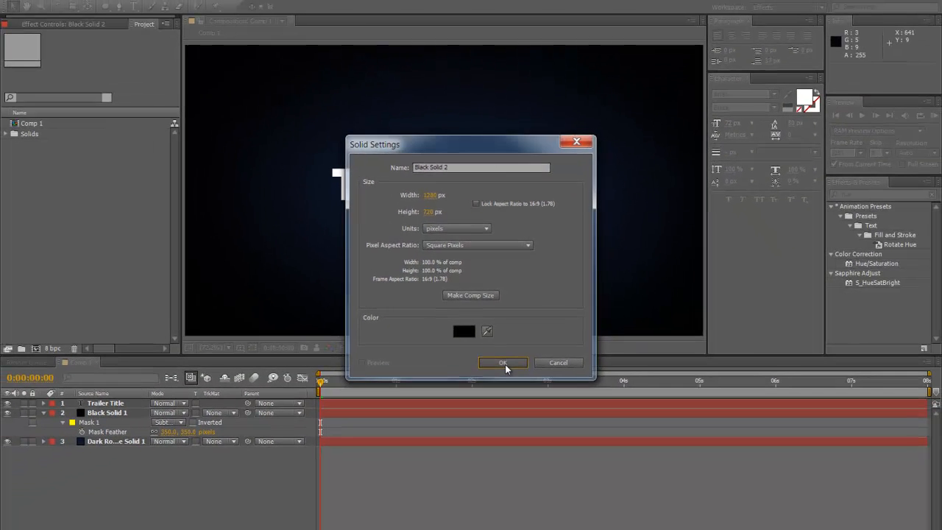
pyautogui.click(515, 390)
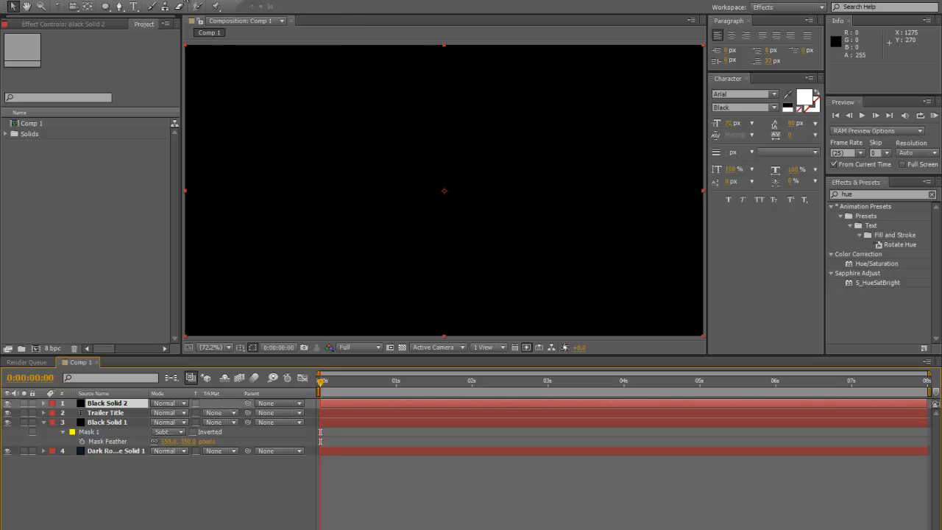
# Step: Apply the Lens Flare effect to Black Solid 2 and set its lens type to 105mm Prime
pyautogui.click(151, 1)
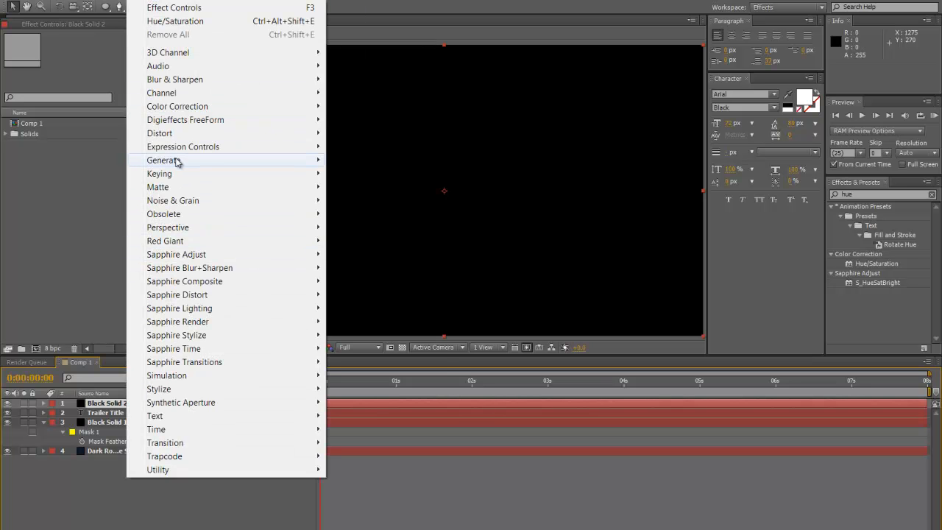
pyautogui.moveTo(177, 162)
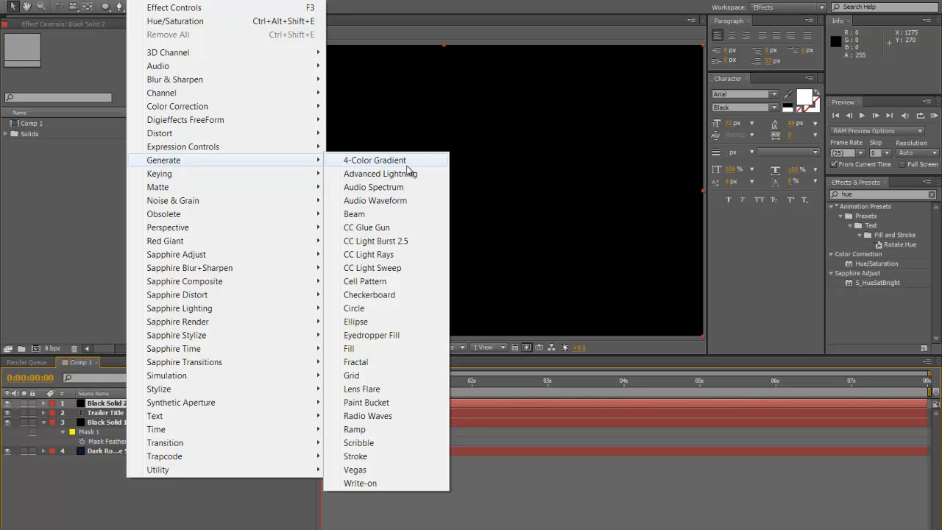
pyautogui.click(393, 389)
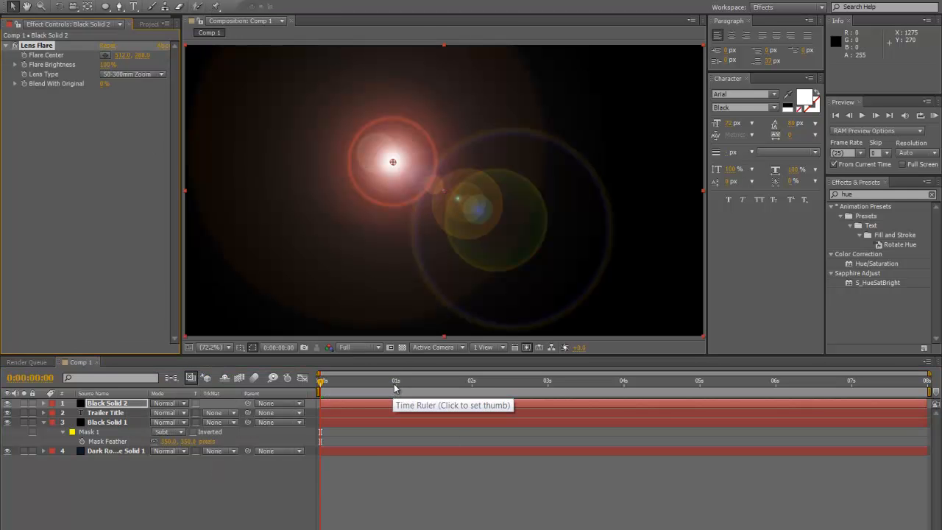
pyautogui.click(162, 74)
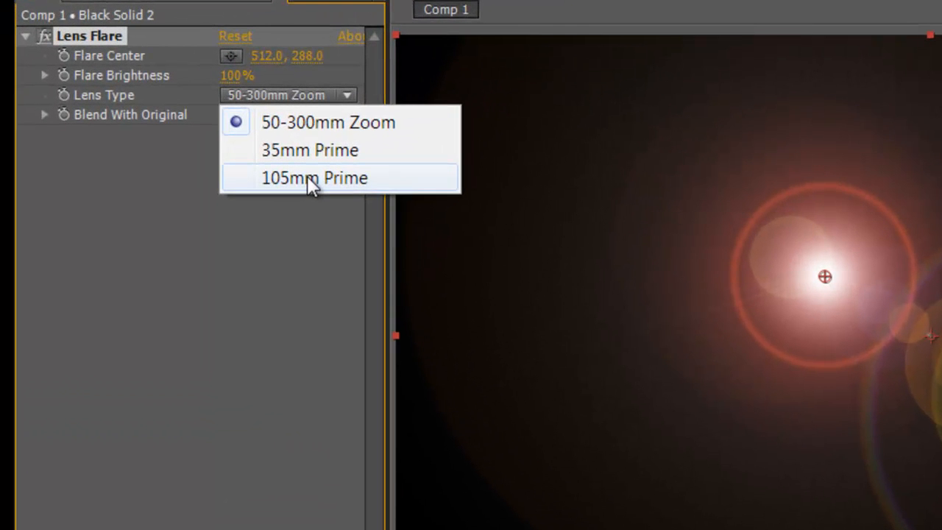
pyautogui.click(309, 178)
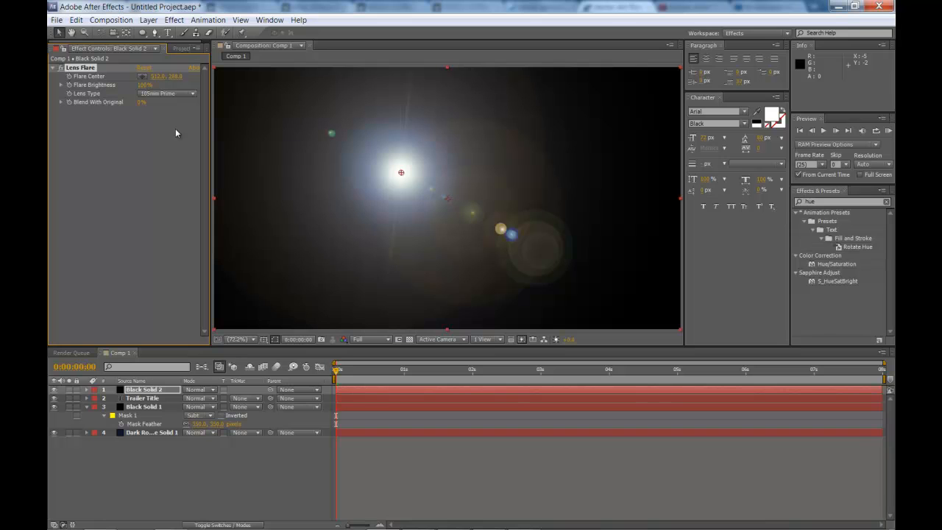
# Step: Move the lens flare's centre to mid-height and beyond the left edge of the composition frame
pyautogui.click(142, 76)
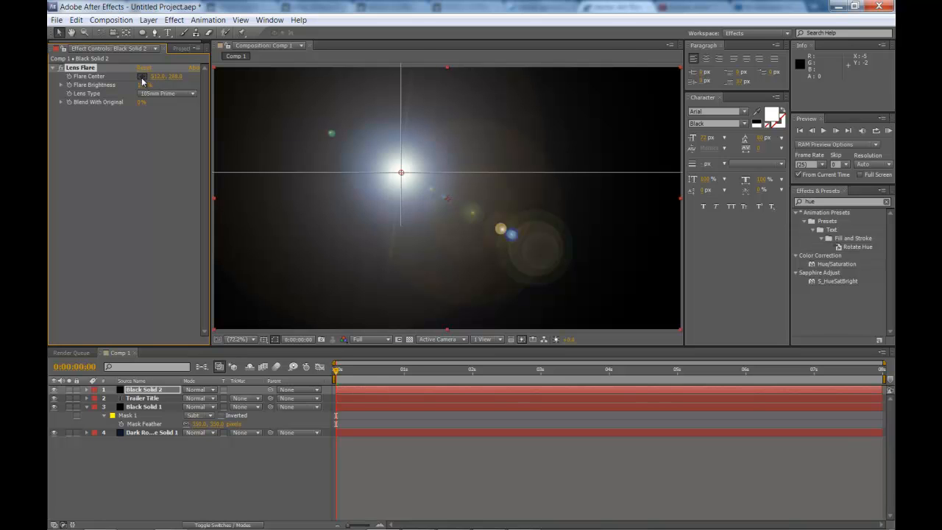
pyautogui.click(213, 194)
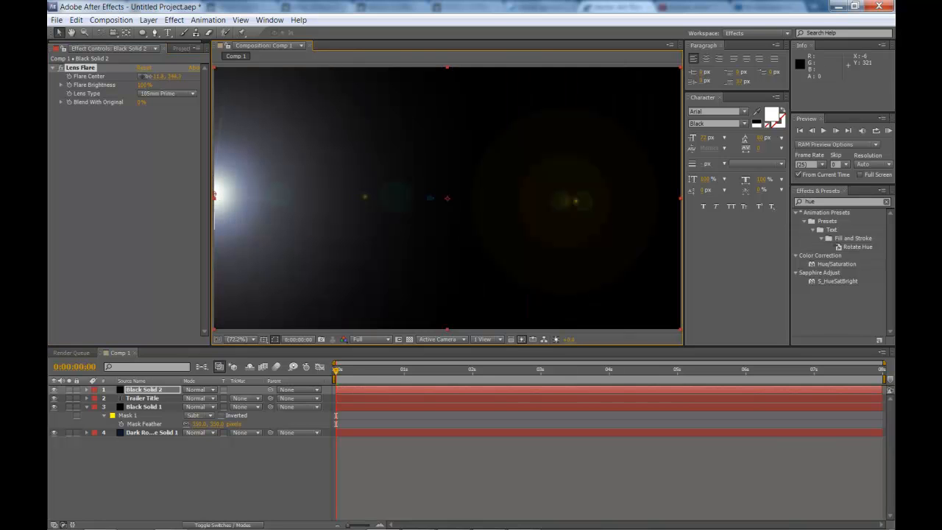
pyautogui.moveTo(145, 76)
pyautogui.mouseDown()
pyautogui.moveTo(111, 76)
pyautogui.moveTo(140, 76)
pyautogui.mouseUp()
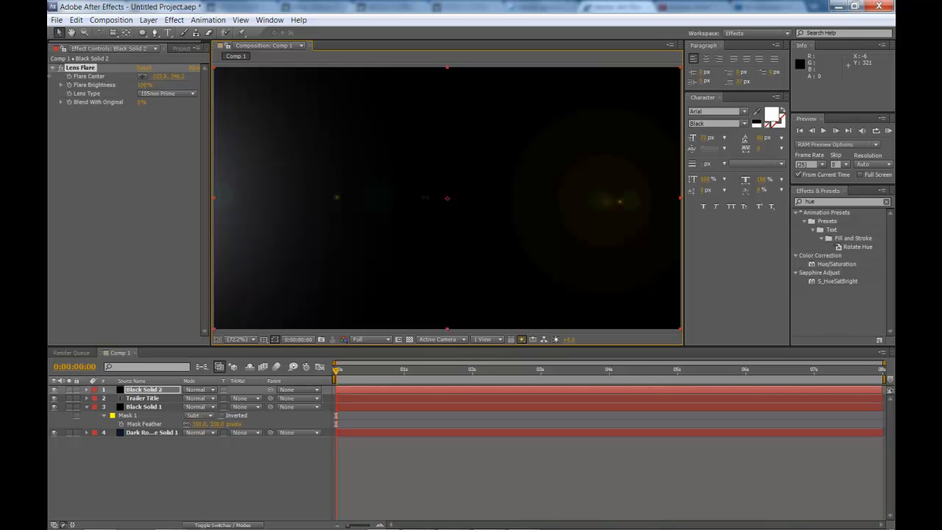
pyautogui.click(55, 83)
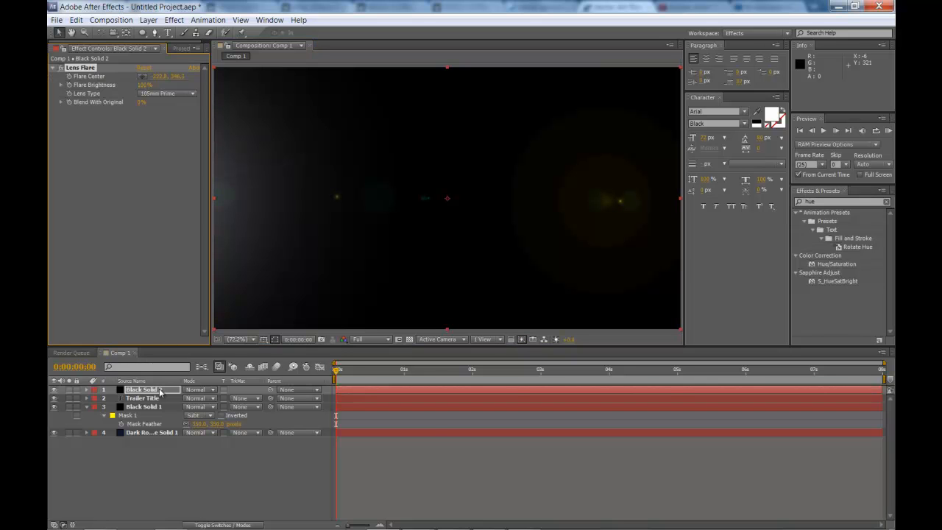
# Step: Move the Black Solid 2 lens flare layer below the Trailer Title layer in the layer stack
pyautogui.click(427, 371)
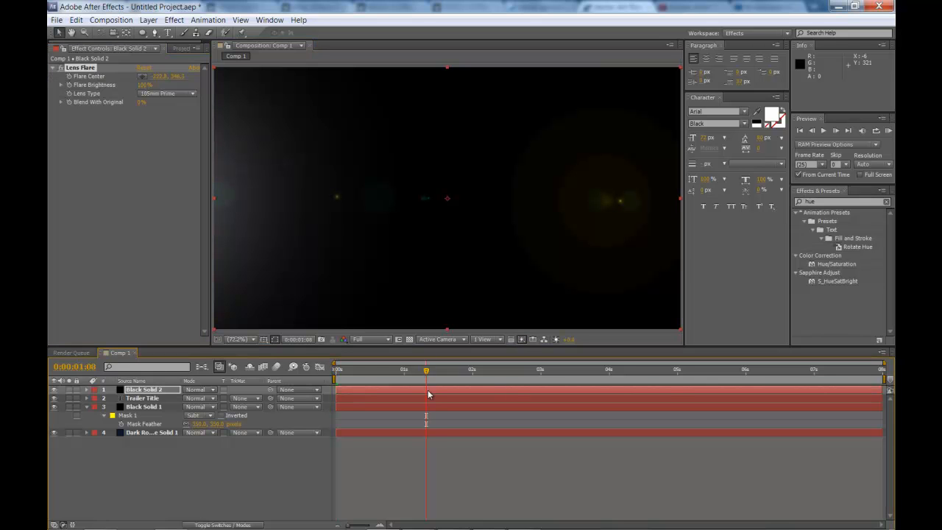
pyautogui.click(174, 402)
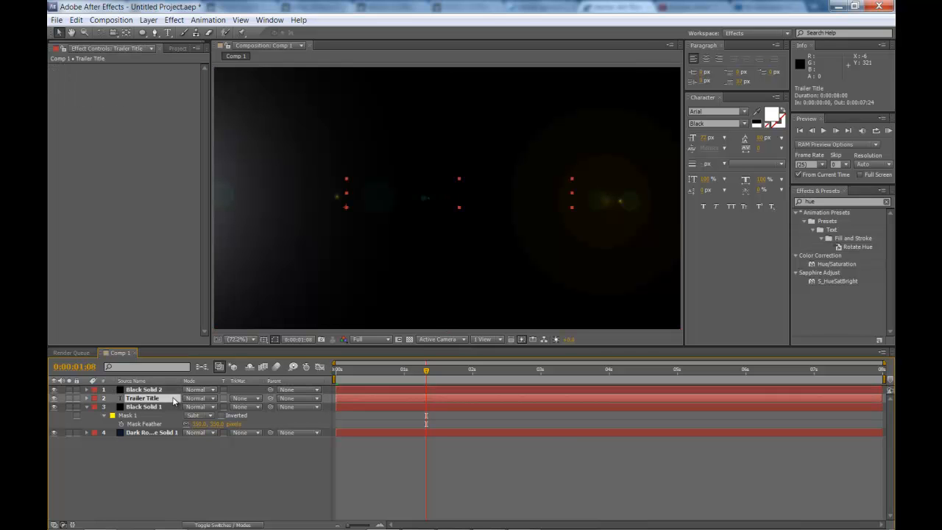
pyautogui.click(539, 371)
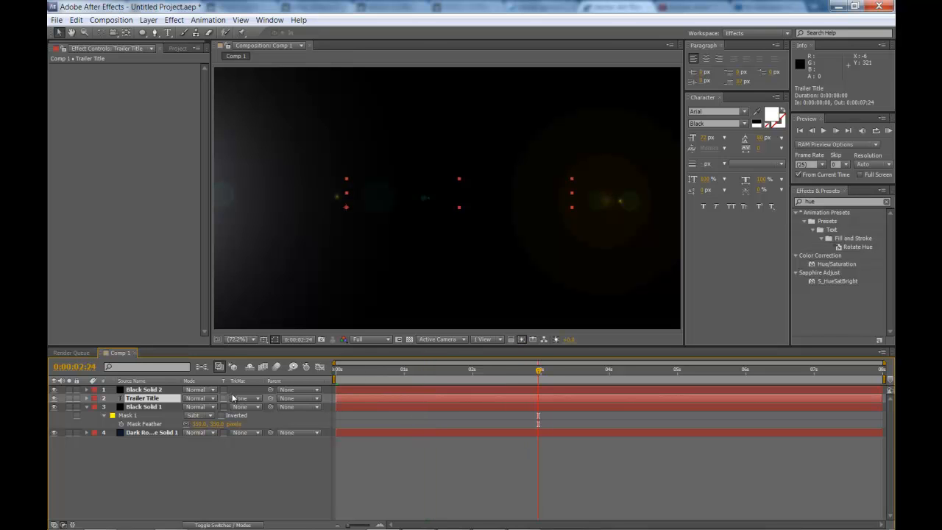
pyautogui.moveTo(172, 390); pyautogui.dragTo(167, 403)
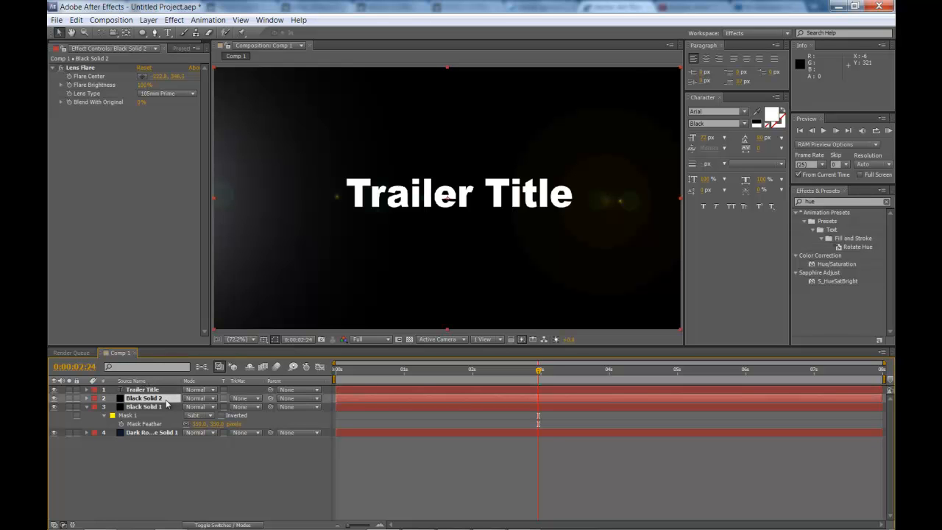
# Step: Browse animation presets for the Trailer Title layer in Adobe Bridge and open the Organic folder of the Text presets
pyautogui.click(526, 389)
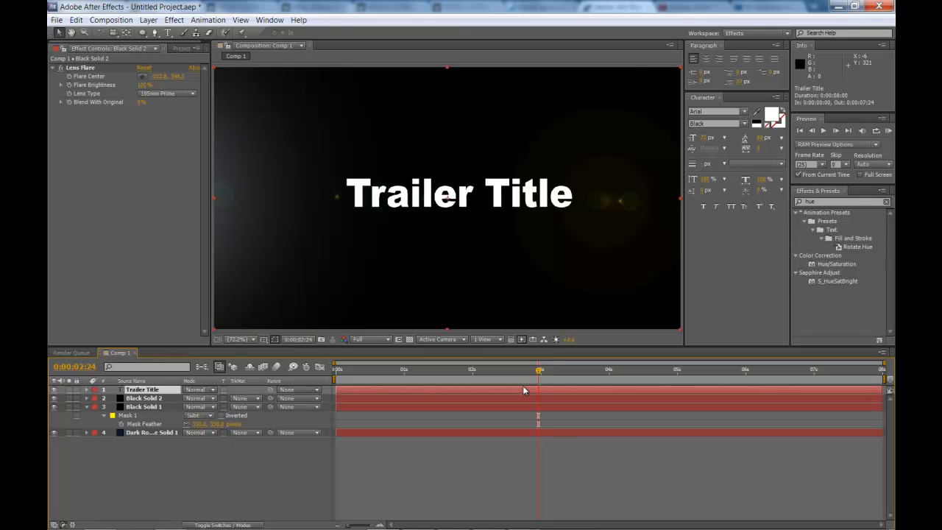
pyautogui.click(175, 19)
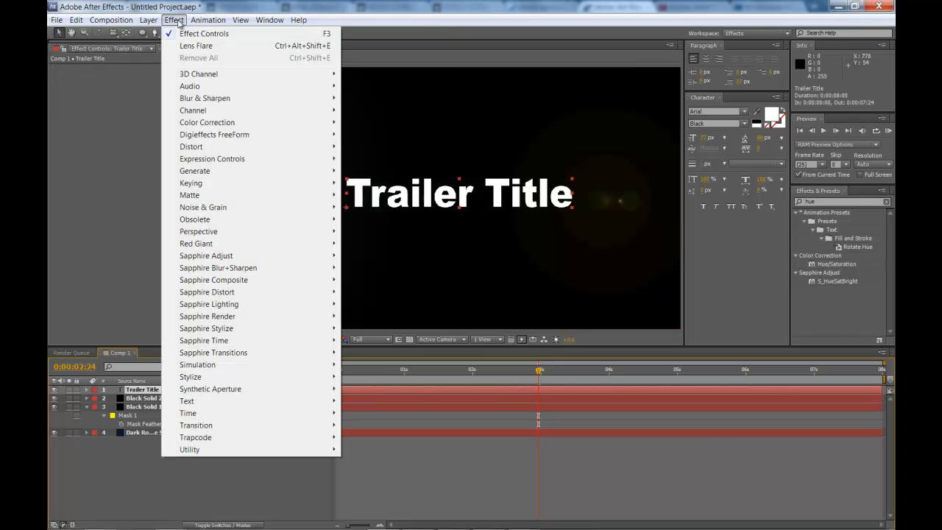
pyautogui.moveTo(207, 20)
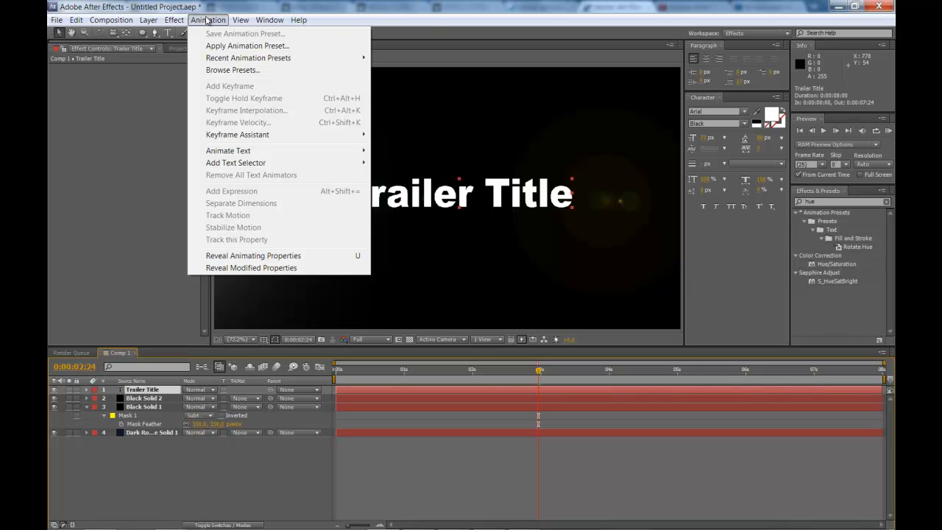
pyautogui.click(253, 71)
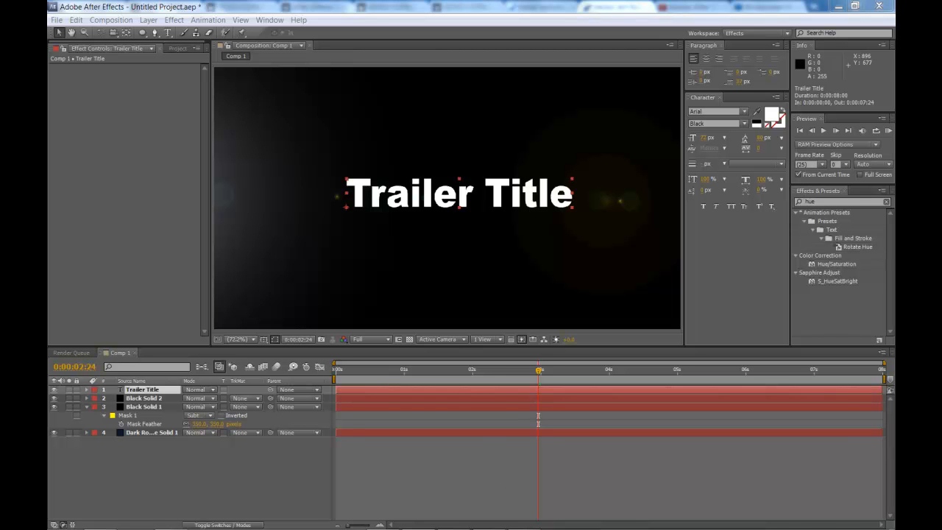
pyautogui.moveTo(531, 527)
pyautogui.click(418, 519)
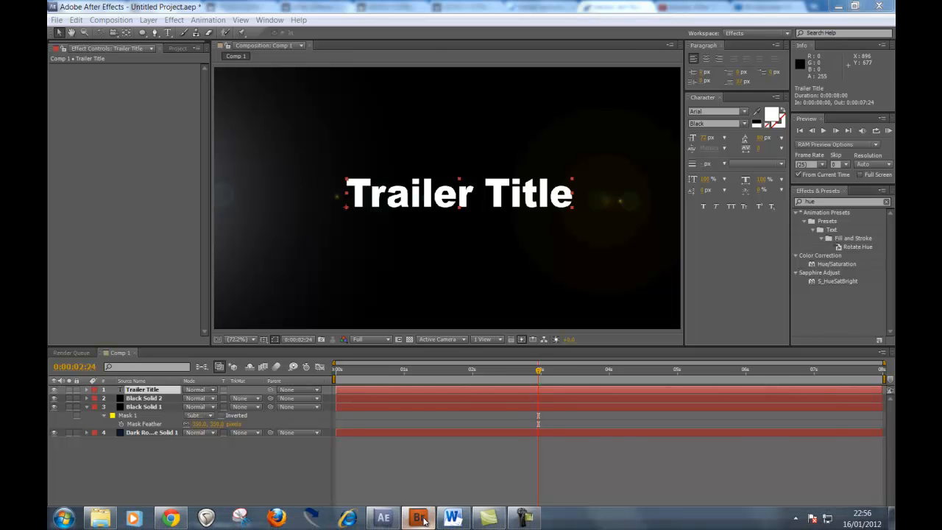
pyautogui.doubleClick(528, 325)
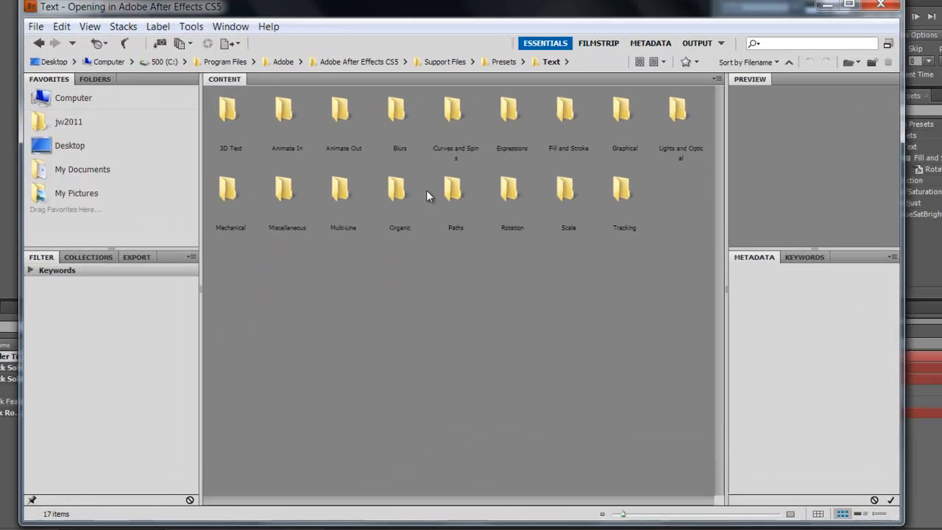
pyautogui.doubleClick(441, 262)
# Step: Preview the Horsefly and Drop Bounce presets, apply Drop Bounce to the title at 0:00:02:24, and move the playhead to 0:00:03:15
pyautogui.click(385, 158)
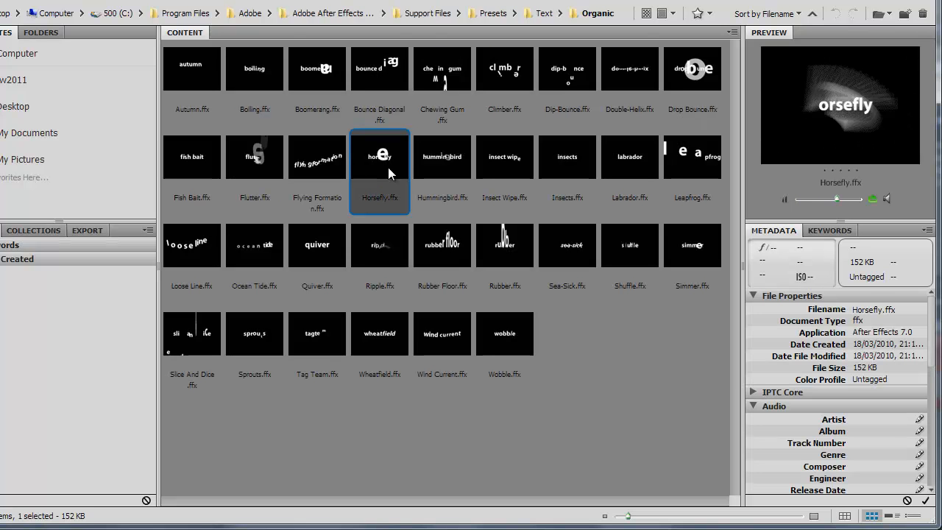
pyautogui.click(521, 249)
pyautogui.click(677, 86)
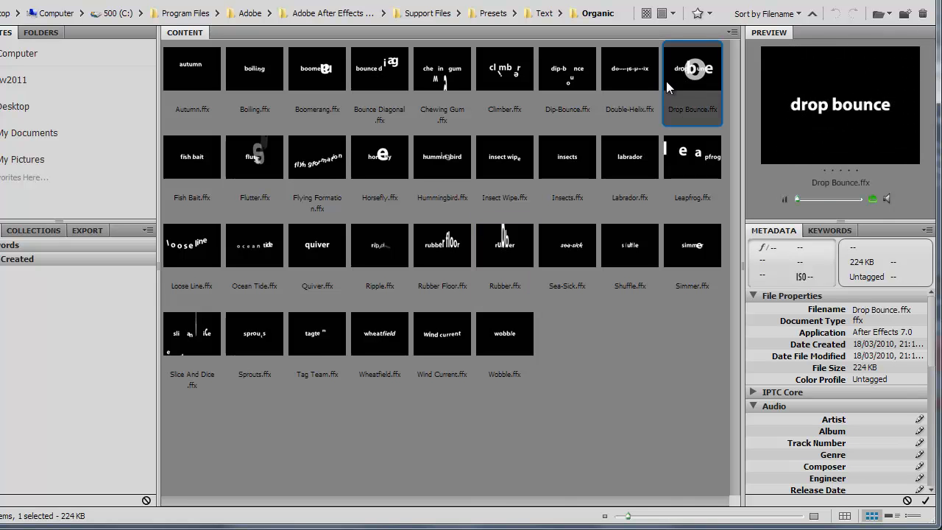
pyautogui.doubleClick(689, 83)
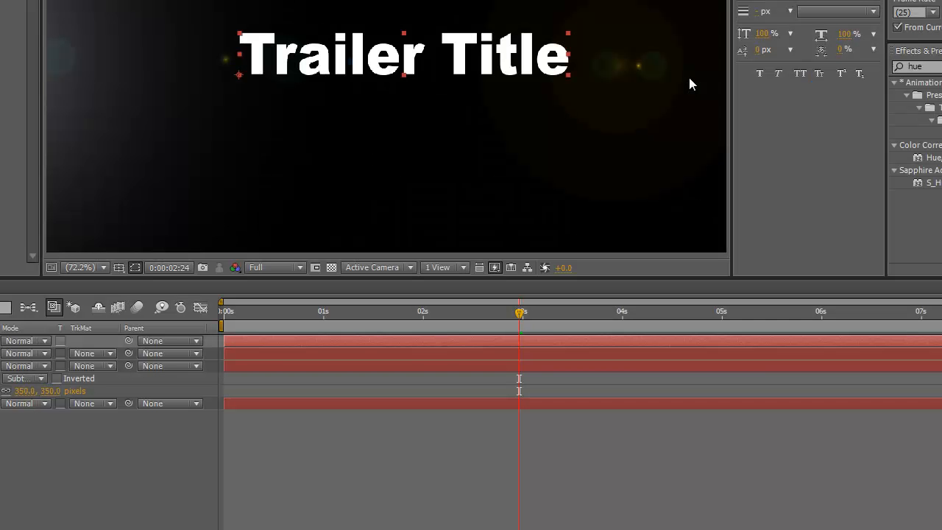
pyautogui.moveTo(519, 313); pyautogui.dragTo(583, 336)
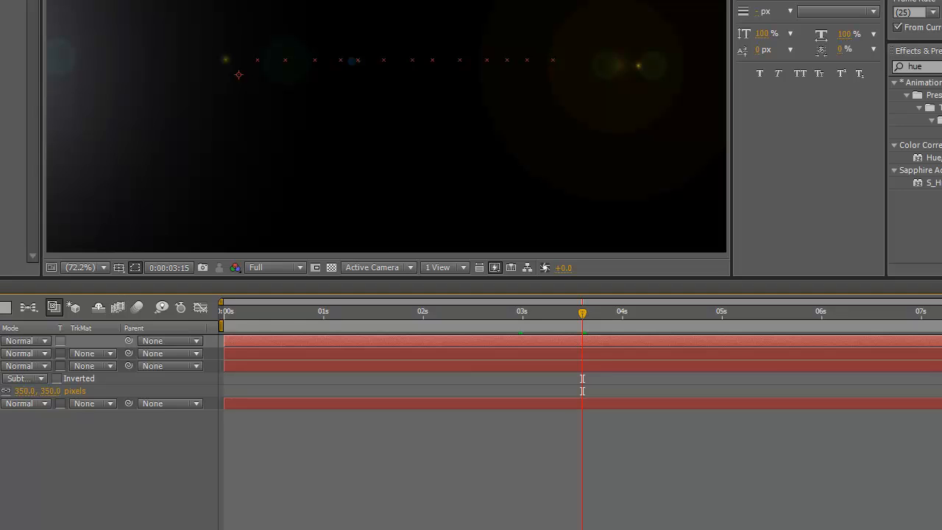
# Step: Rename the Black Solid 2 layer as "flare"
pyautogui.click(2, 353)
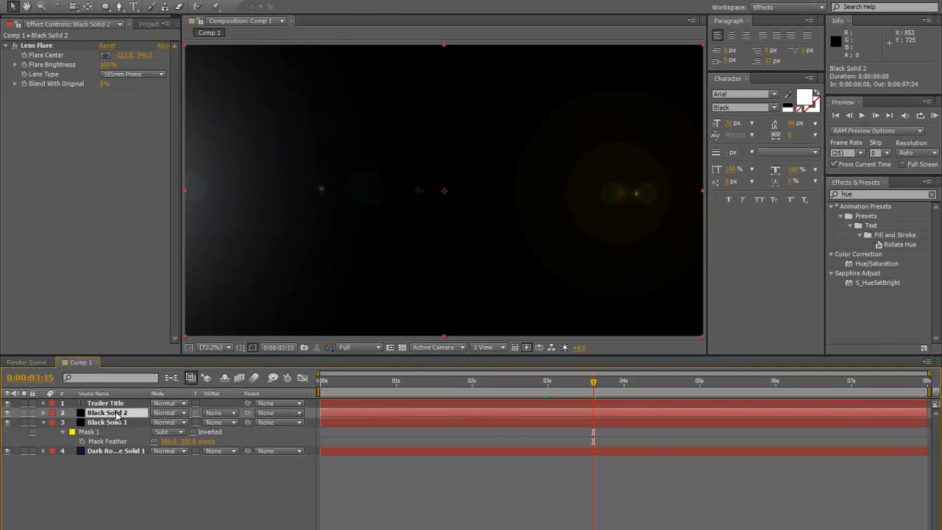
pyautogui.doubleClick(116, 413)
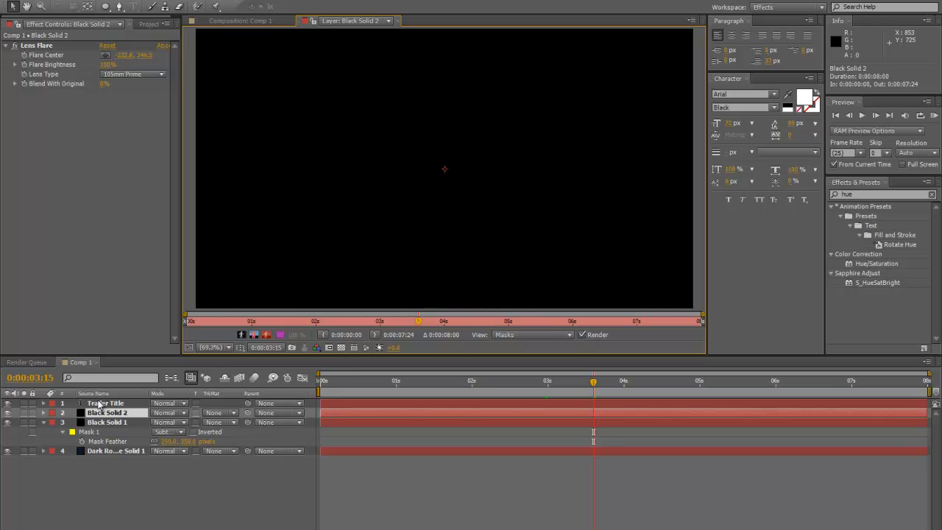
pyautogui.click(263, 21)
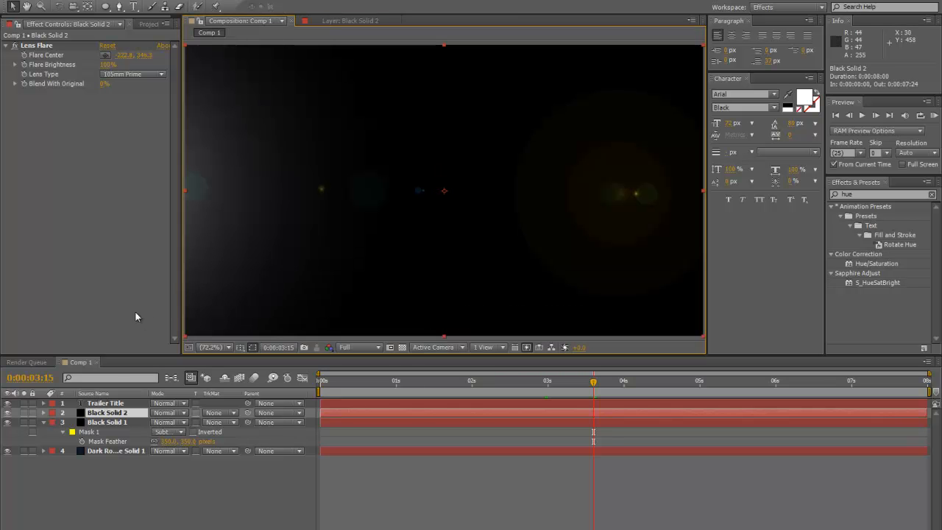
pyautogui.rightClick(108, 413)
pyautogui.click(136, 407)
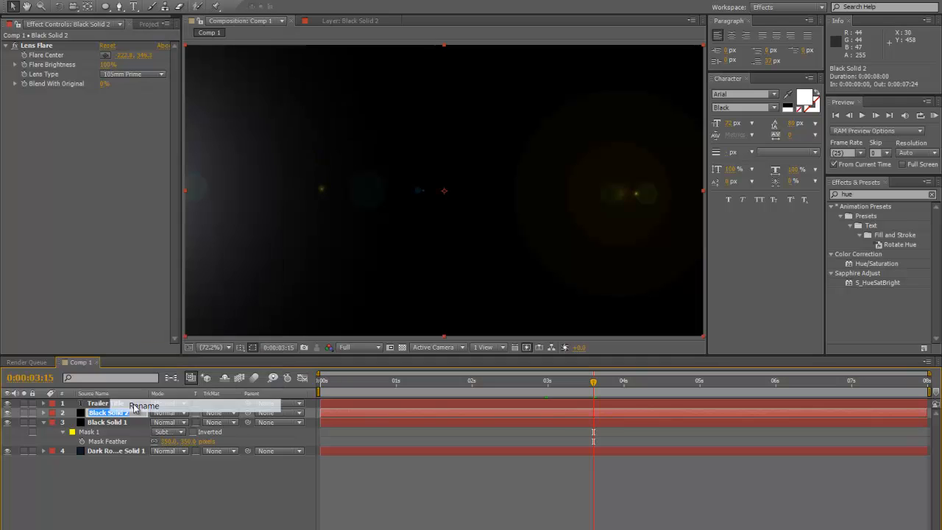
pyautogui.write('flare')
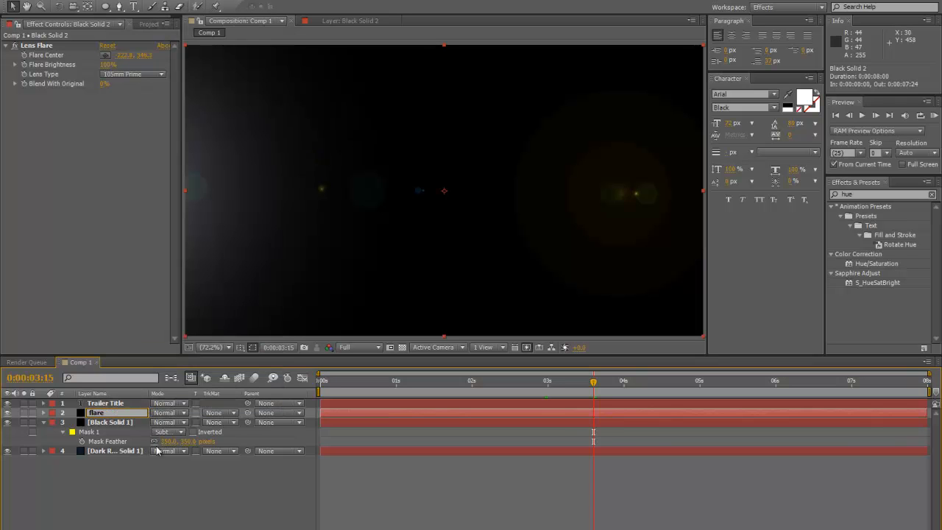
pyautogui.click(156, 477)
# Step: Keyframe the lens flare's centre at 0:00:03:15, and at 0:00:06:02 move it horizontally to about 1743, beyond the frame's right edge
pyautogui.click(134, 414)
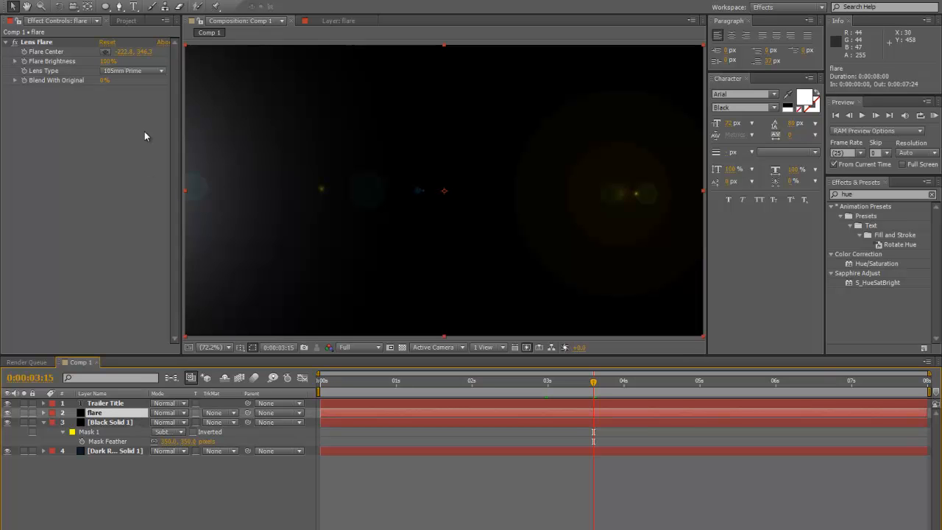
pyautogui.click(24, 52)
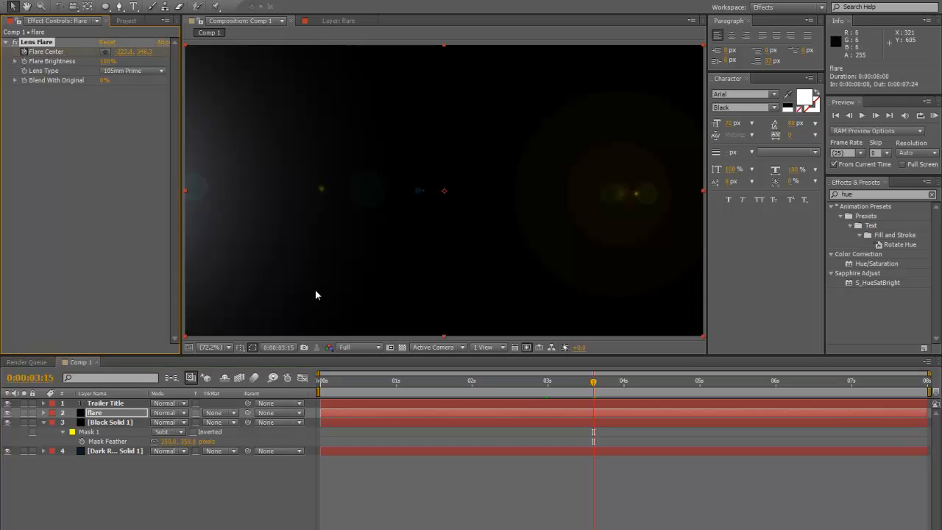
pyautogui.moveTo(593, 382); pyautogui.dragTo(783, 391)
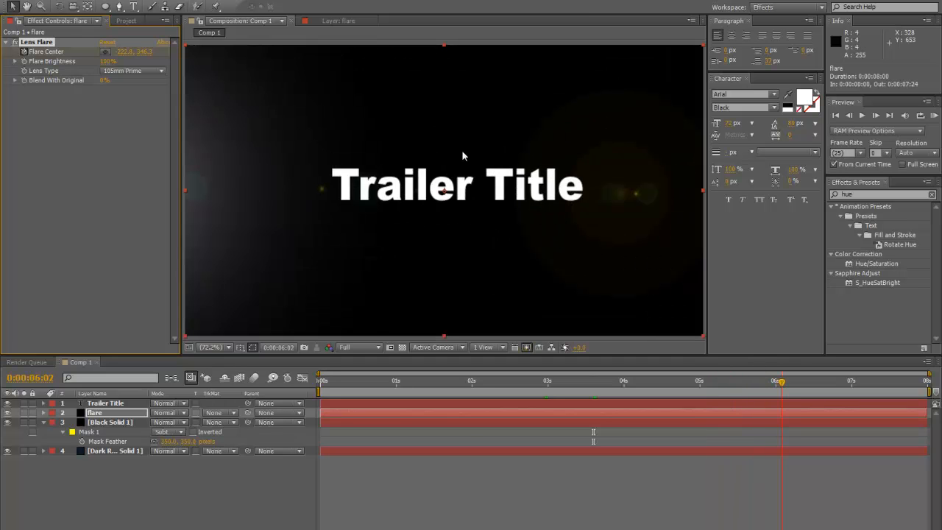
pyautogui.moveTo(125, 56); pyautogui.dragTo(941, 82)
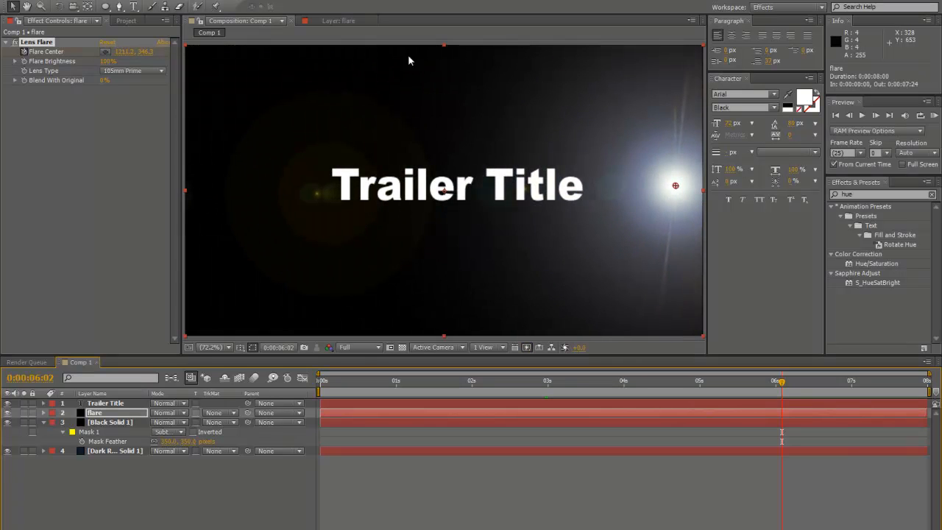
pyautogui.moveTo(123, 52); pyautogui.dragTo(434, 65)
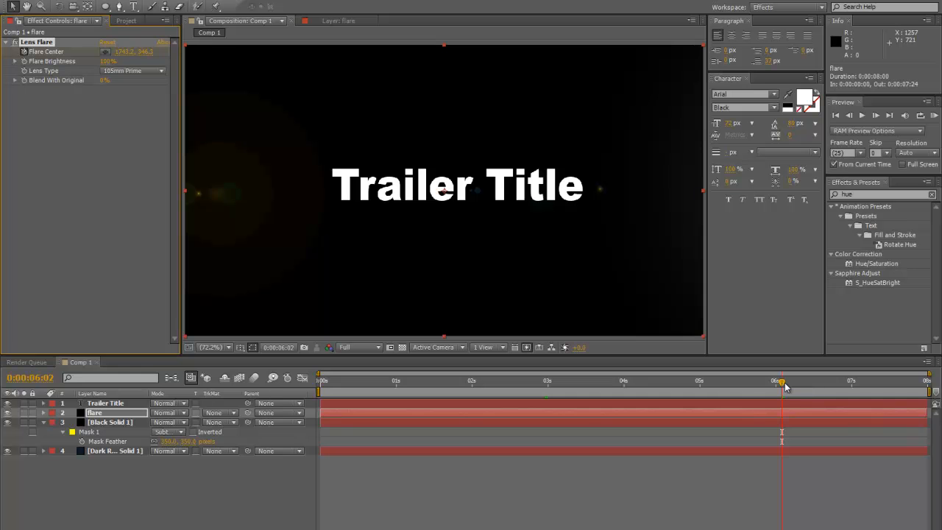
# Step: Scrub through the flare animation to 0:00:03:18 and apply the Gaussian Blur effect to the Trailer Title layer
pyautogui.moveTo(782, 386); pyautogui.dragTo(646, 389)
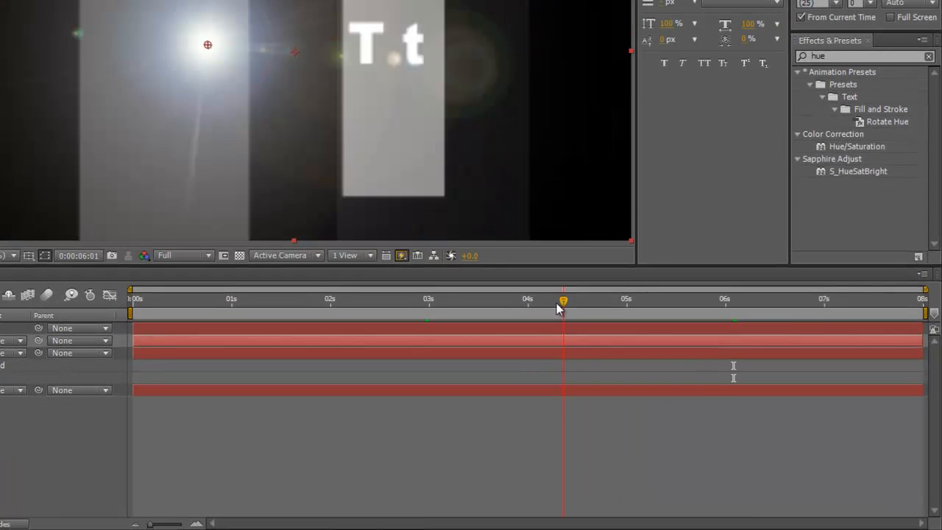
pyautogui.moveTo(557, 309); pyautogui.dragTo(497, 309)
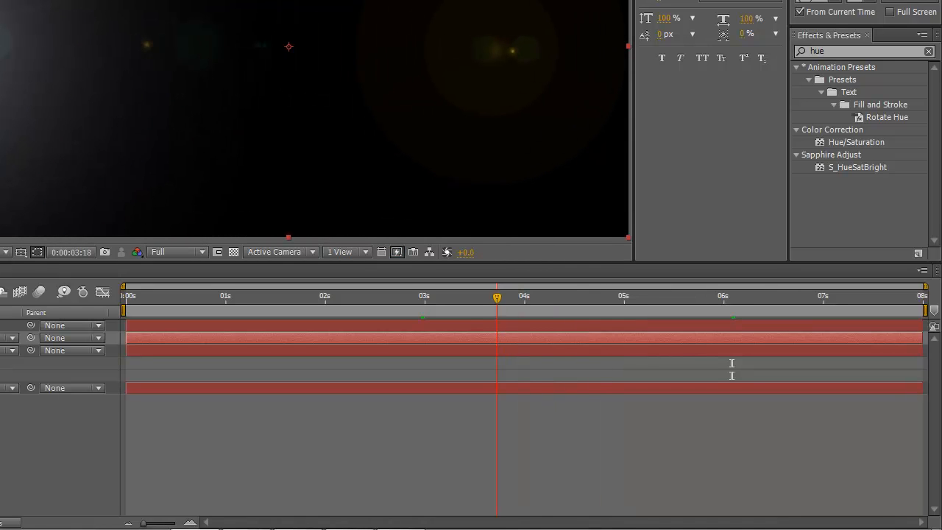
pyautogui.hotkey('ctrl', 'Up')
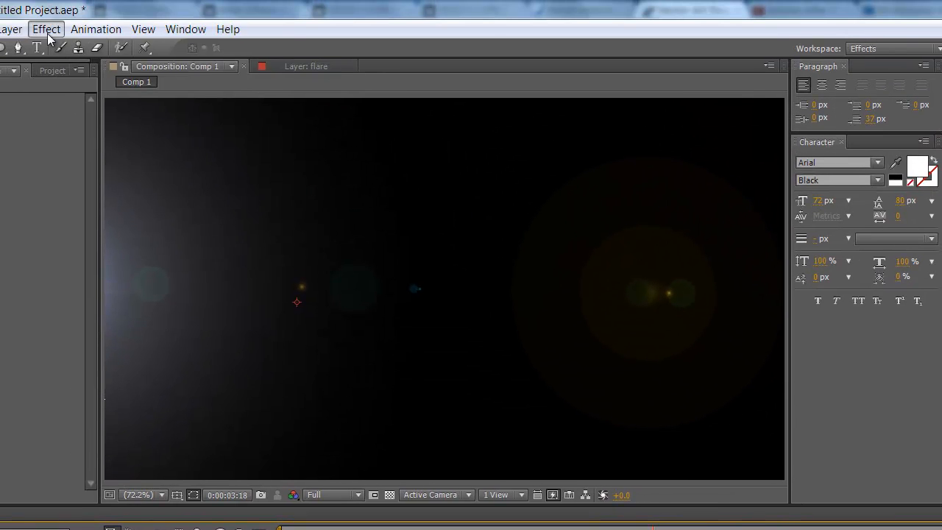
pyautogui.click(48, 34)
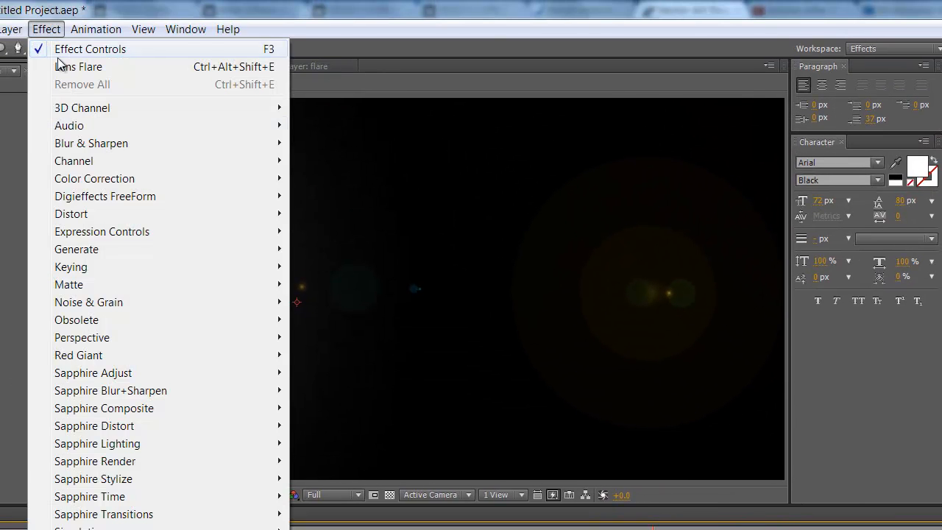
pyautogui.moveTo(93, 146)
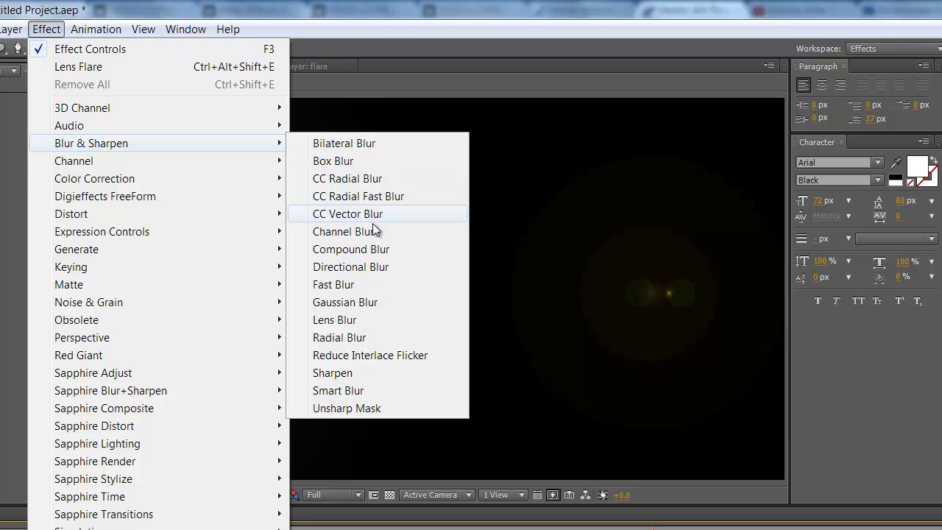
pyautogui.click(342, 304)
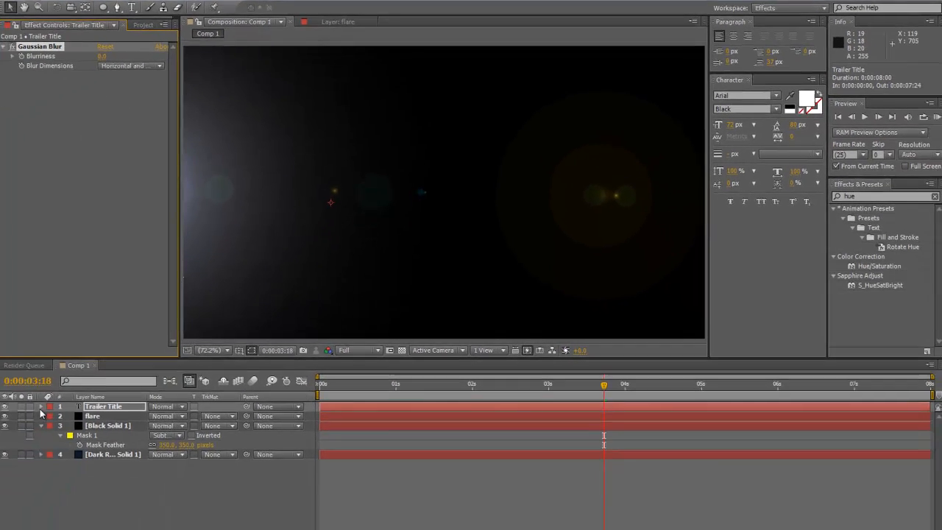
# Step: Add a keyframe for the title's Gaussian Blur blurriness at 0:00:03:18 and raise its value to about 93.4
pyautogui.click(44, 404)
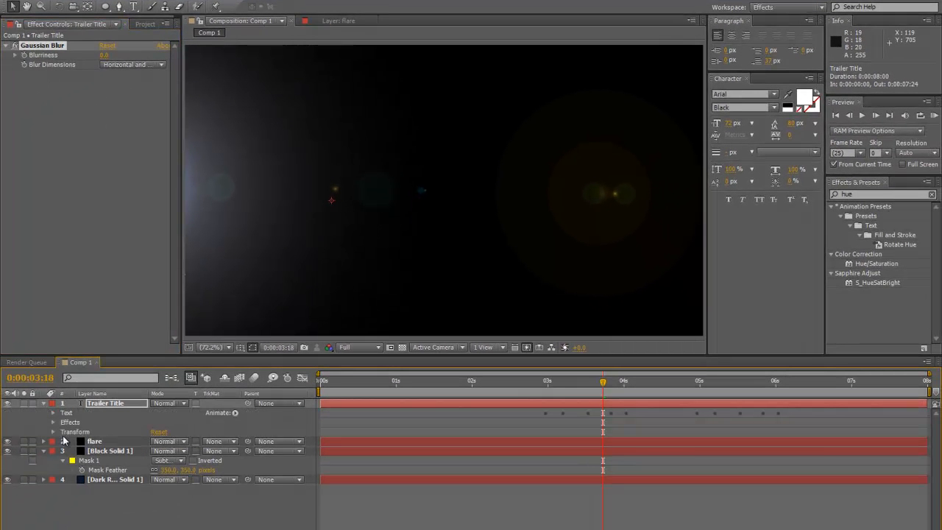
pyautogui.click(53, 422)
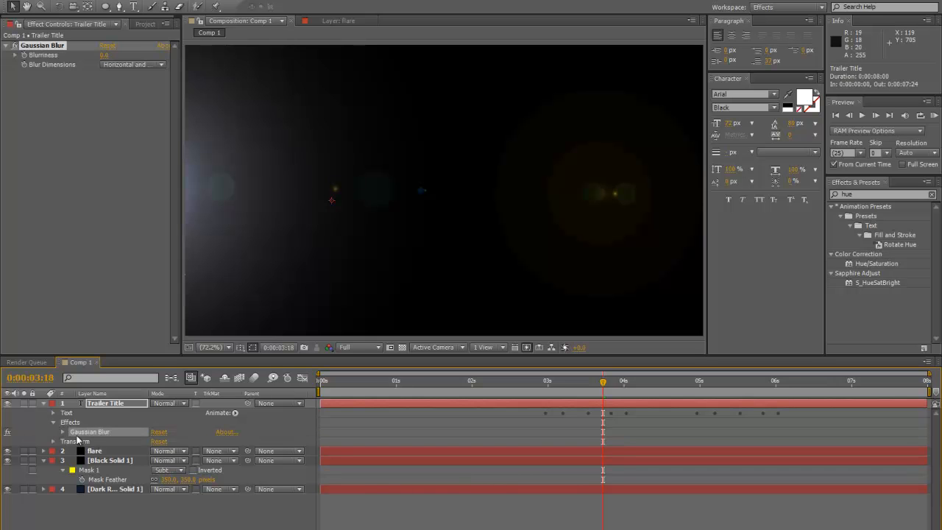
pyautogui.click(62, 433)
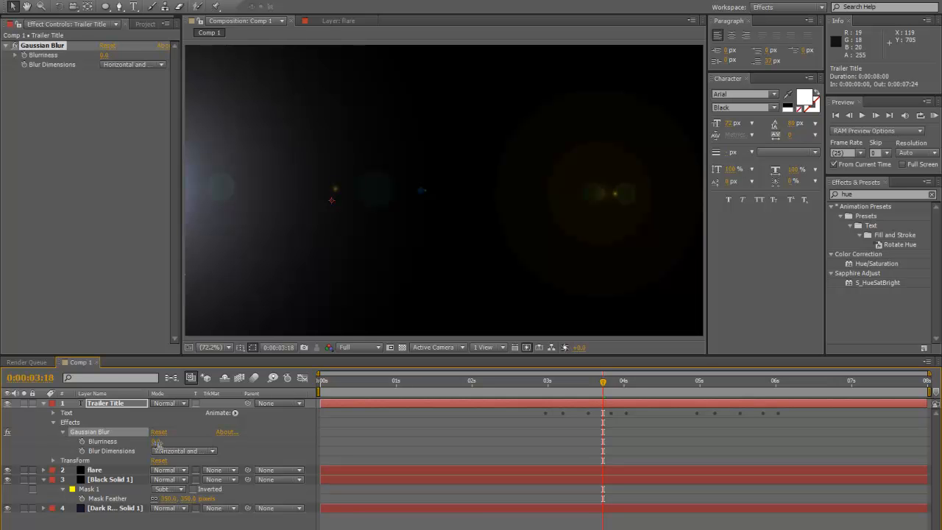
pyautogui.click(82, 441)
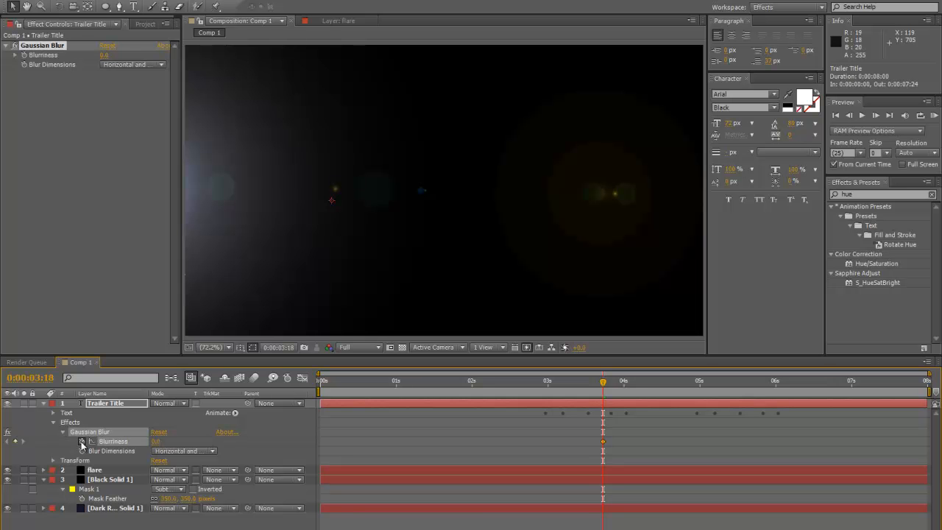
pyautogui.moveTo(186, 414); pyautogui.dragTo(371, 415)
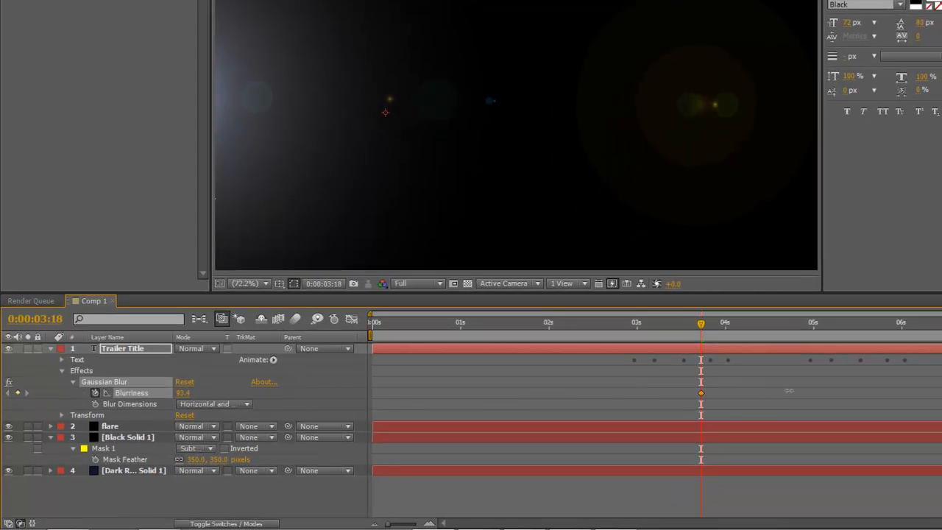
# Step: At 0:00:05:13, lower the title's Gaussian Blur blurriness to about 0.1, creating a second blur keyframe
pyautogui.moveTo(700, 324); pyautogui.dragTo(859, 351)
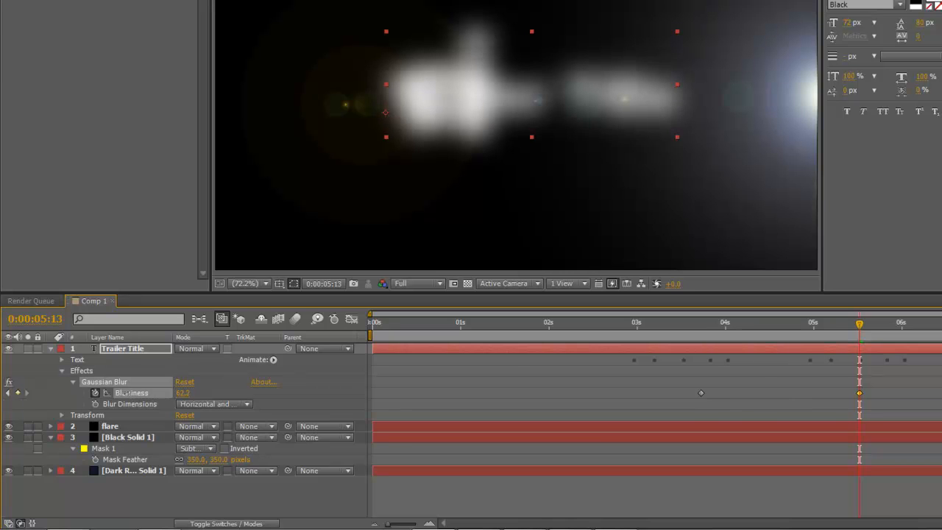
pyautogui.moveTo(123, 392); pyautogui.dragTo(3, 397)
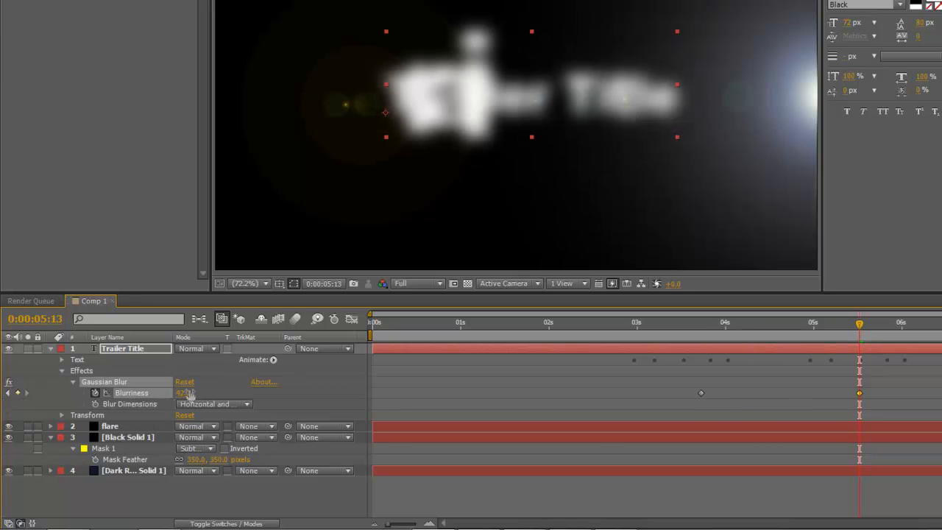
pyautogui.moveTo(184, 393); pyautogui.dragTo(3, 395)
pyautogui.moveTo(182, 394); pyautogui.dragTo(20, 392)
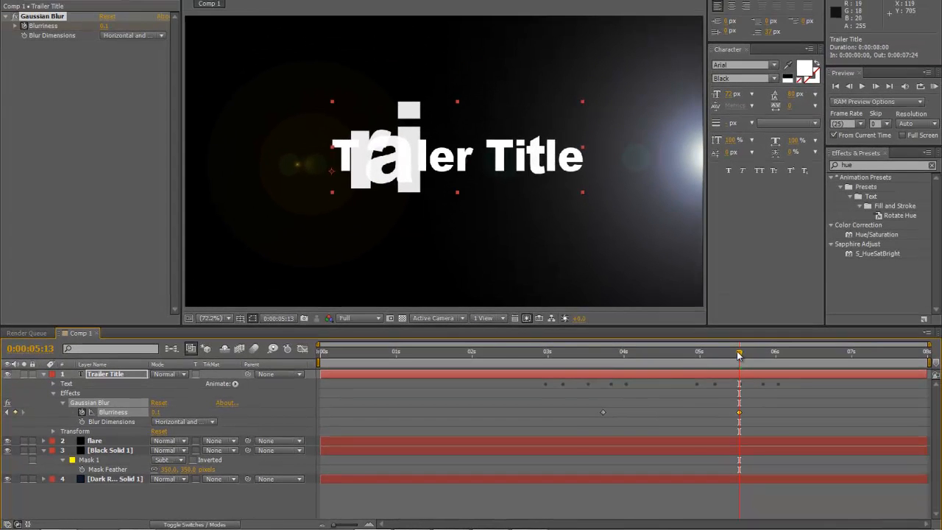
# Step: At 0:00:06:06, set the title's Gaussian Blur blurriness to 0.0
pyautogui.moveTo(859, 324); pyautogui.dragTo(847, 331)
pyautogui.moveTo(729, 358); pyautogui.dragTo(824, 377)
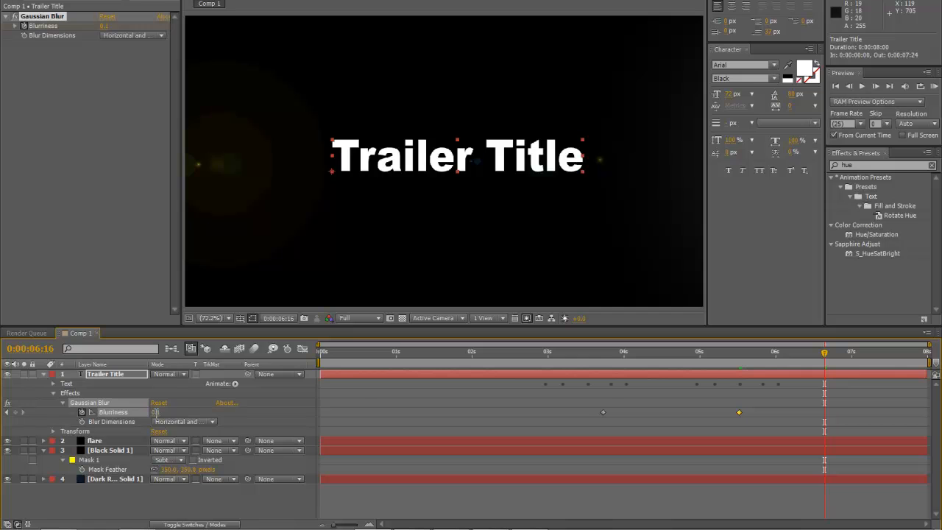
pyautogui.click(794, 365)
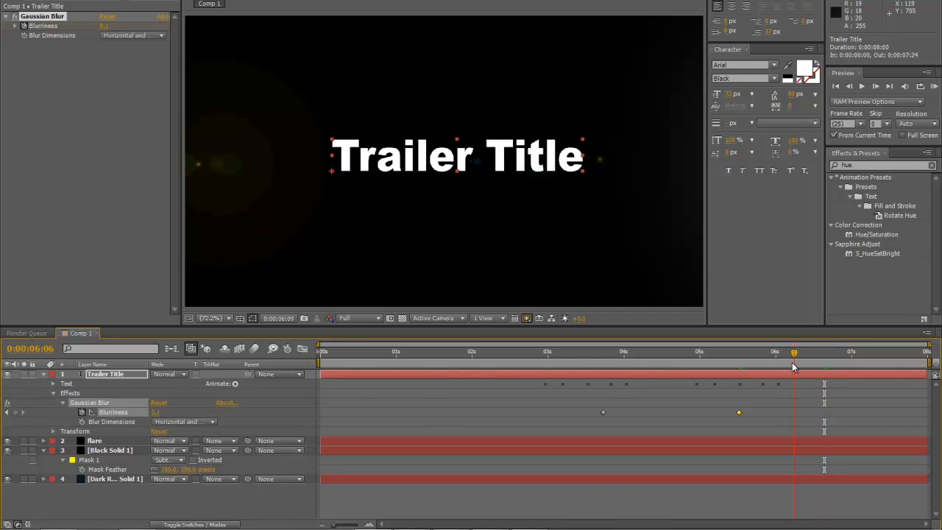
pyautogui.moveTo(156, 413); pyautogui.dragTo(153, 414)
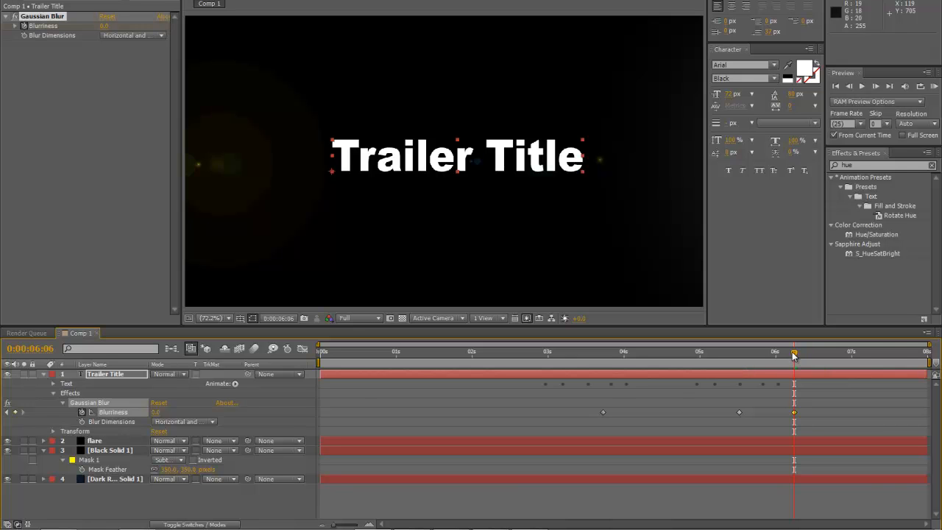
# Step: At 0:00:07:15, raise the title's Gaussian Blur blurriness to about 142 so the text blurs out
pyautogui.click(889, 361)
pyautogui.moveTo(892, 363); pyautogui.dragTo(897, 365)
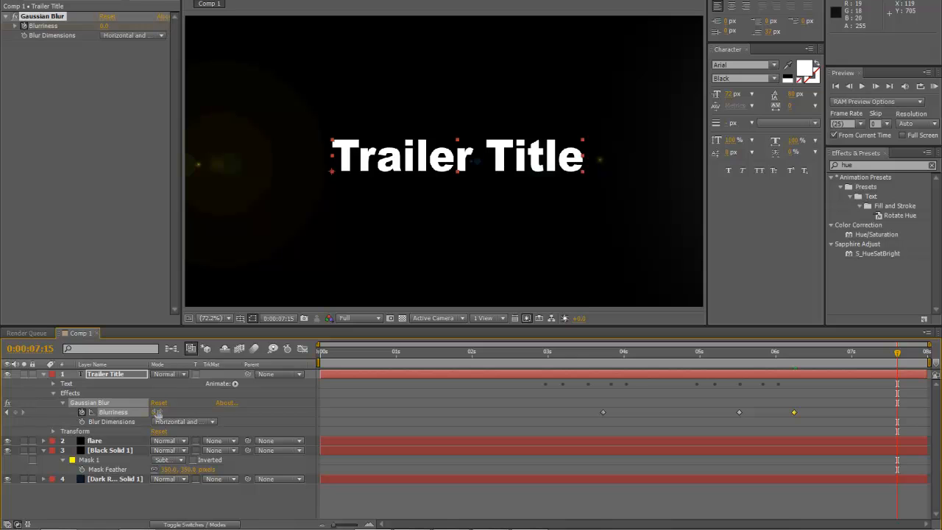
pyautogui.moveTo(158, 410); pyautogui.dragTo(938, 396)
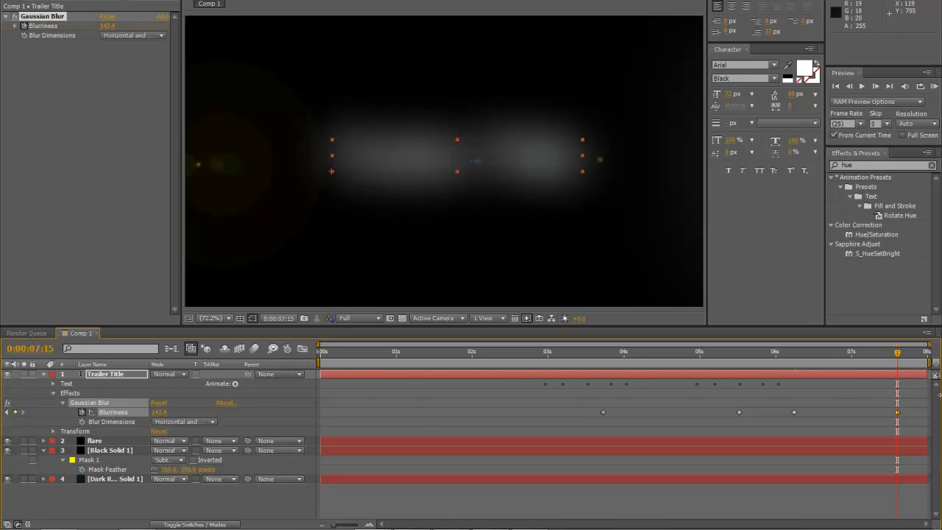
# Step: Return to 0:00:03:18, add an opacity keyframe to the Trailer Title layer and lower its opacity to 0%
pyautogui.click(660, 356)
pyautogui.click(596, 356)
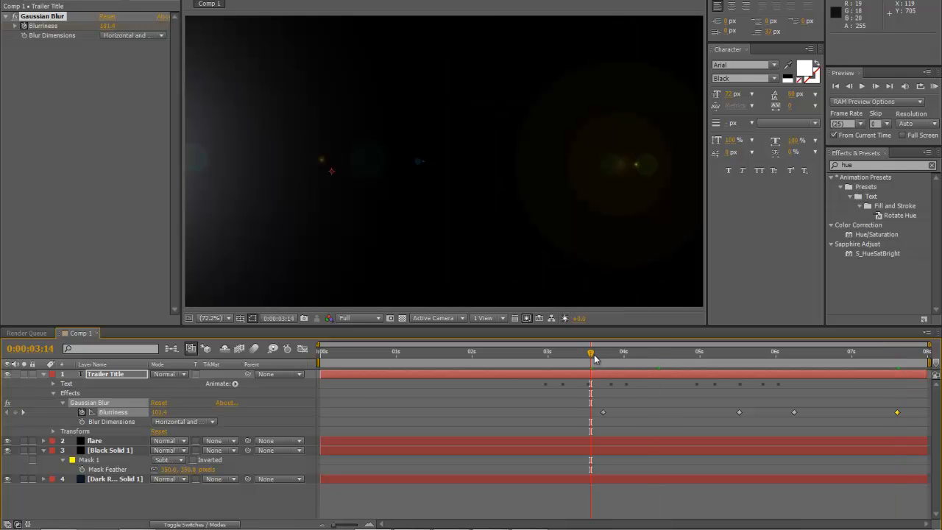
pyautogui.moveTo(598, 356); pyautogui.dragTo(602, 355)
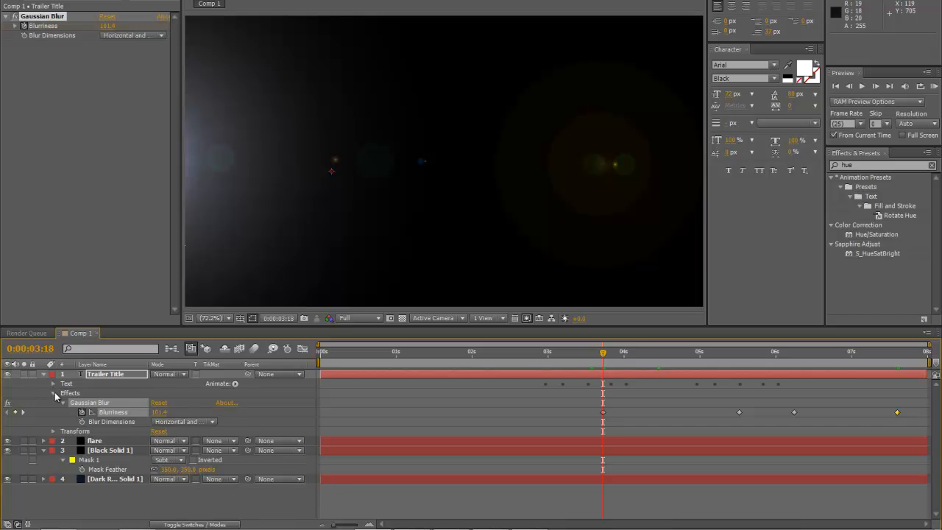
pyautogui.click(53, 395)
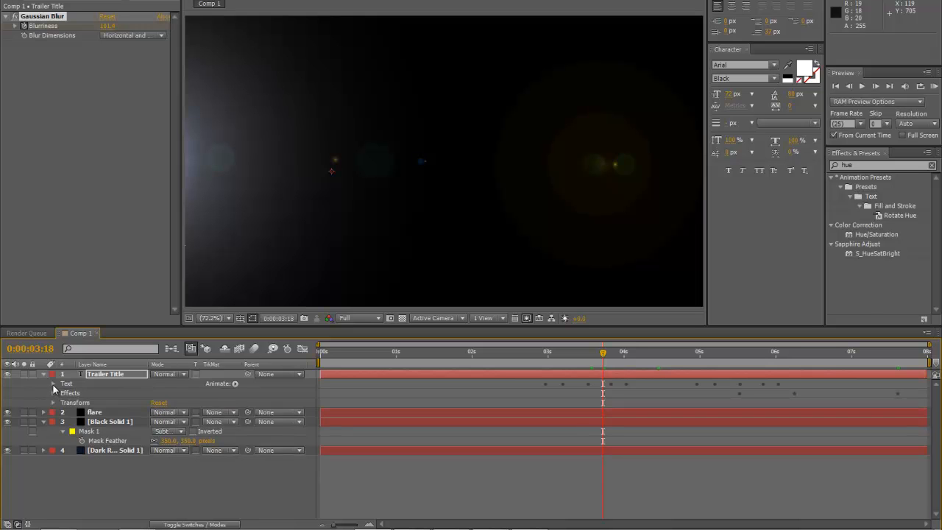
pyautogui.click(53, 385)
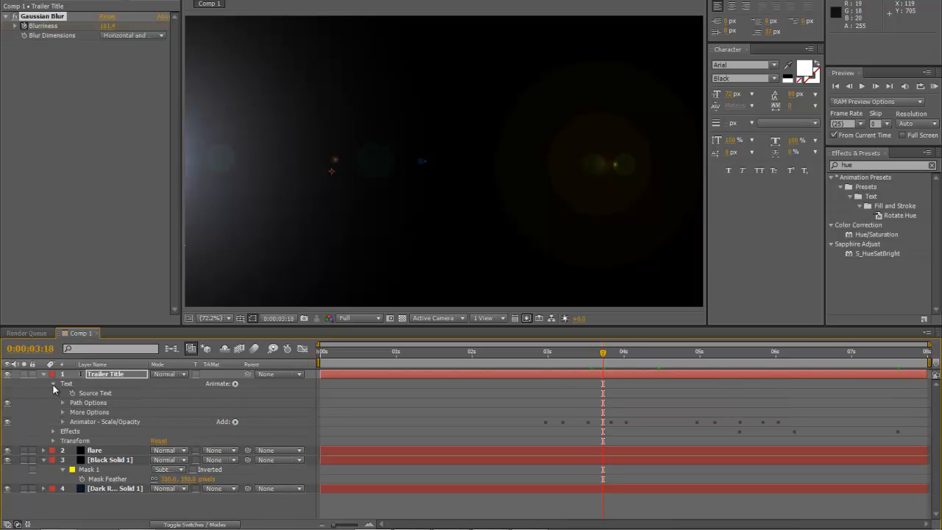
pyautogui.click(53, 441)
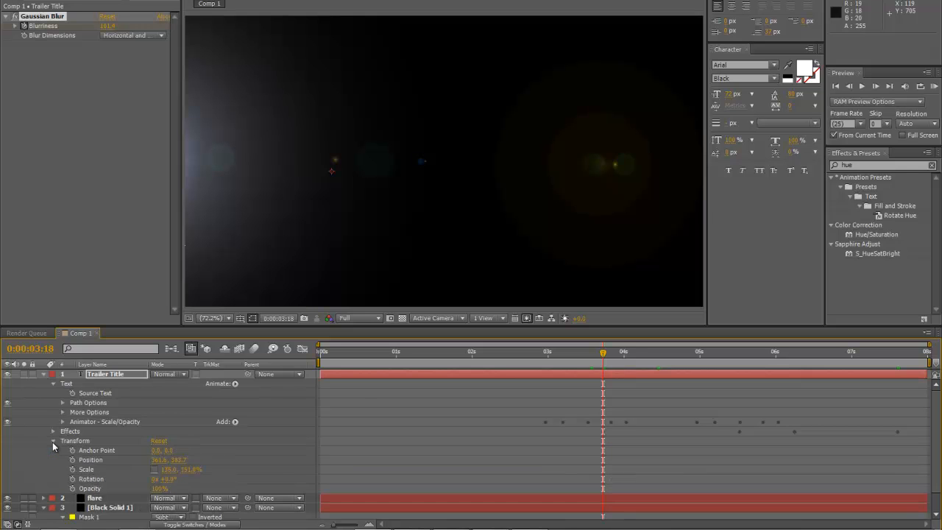
pyautogui.scroll(-1, 195, 454)
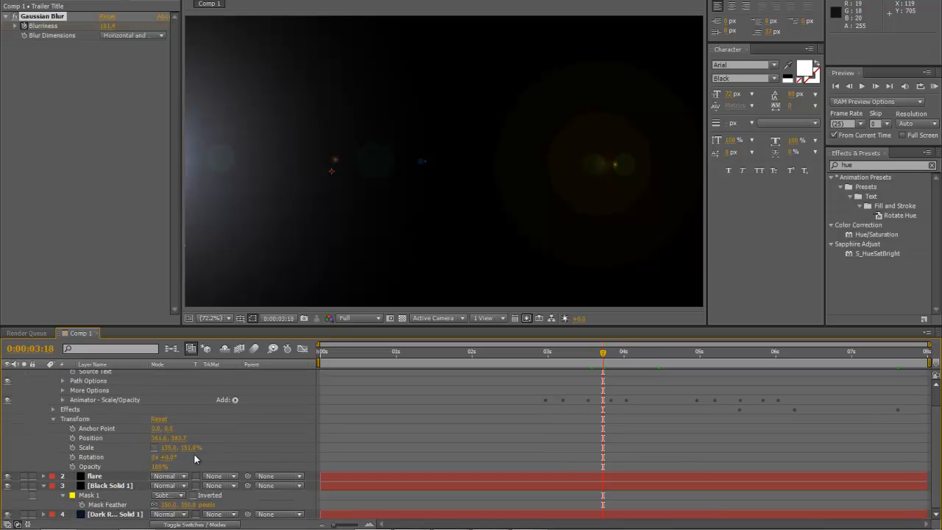
pyautogui.click(72, 466)
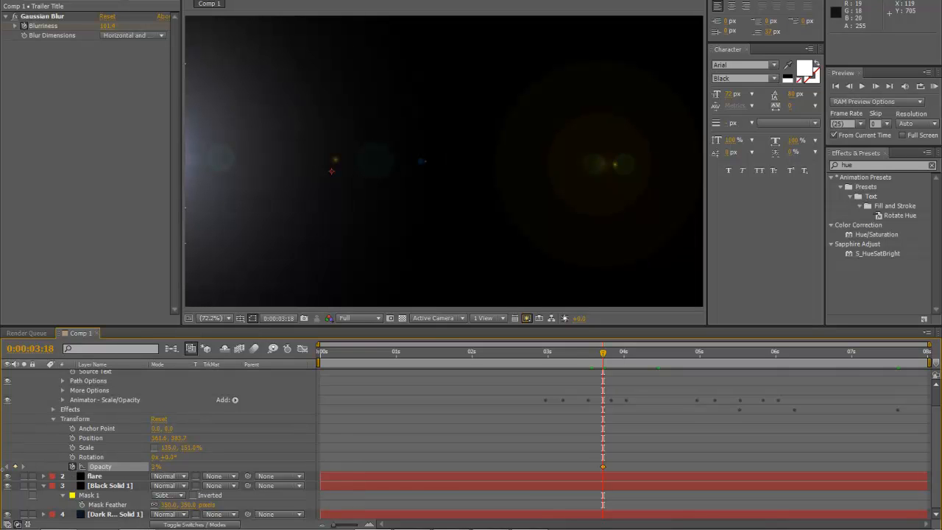
# Step: At 0:00:04:24, raise the Trailer Title layer's opacity to 100%
pyautogui.moveTo(605, 358); pyautogui.dragTo(699, 363)
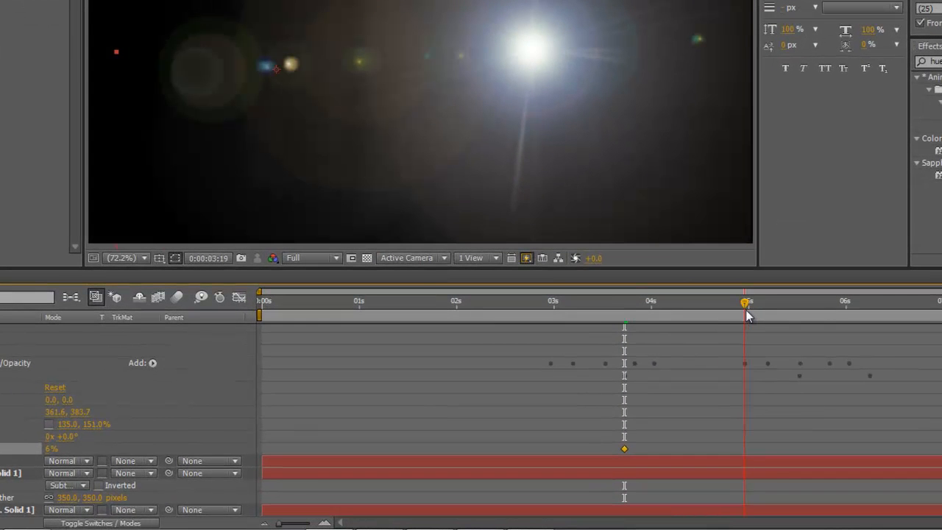
pyautogui.moveTo(747, 315); pyautogui.dragTo(747, 315)
pyautogui.moveTo(51, 449); pyautogui.dragTo(628, 426)
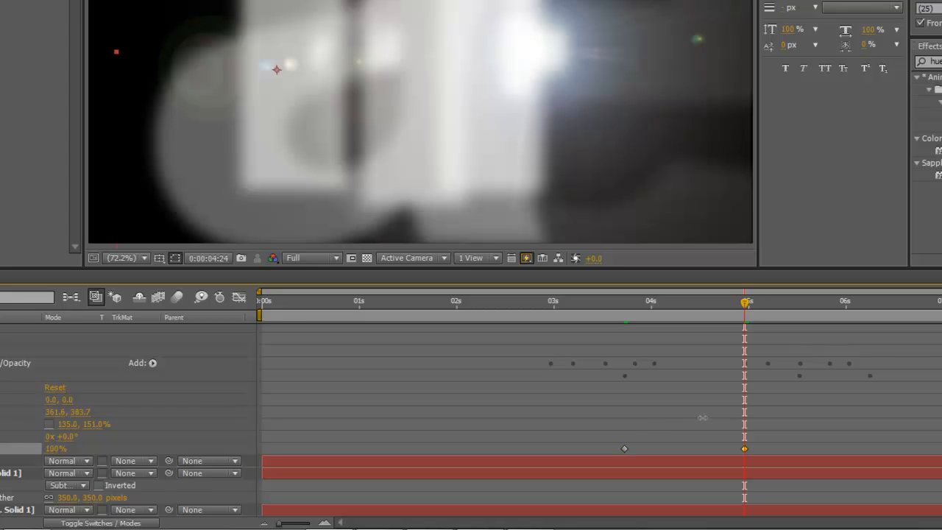
# Step: Keyframe the title's opacity at 100% at 0:00:06:06 and fade it out to 0% at 0:00:07:17
pyautogui.moveTo(745, 304); pyautogui.dragTo(872, 324)
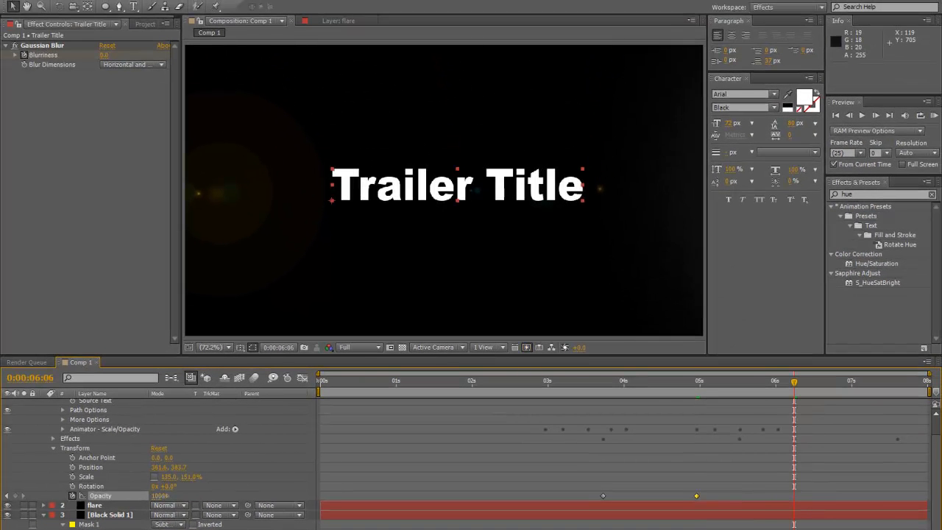
pyautogui.moveTo(159, 495); pyautogui.dragTo(218, 497)
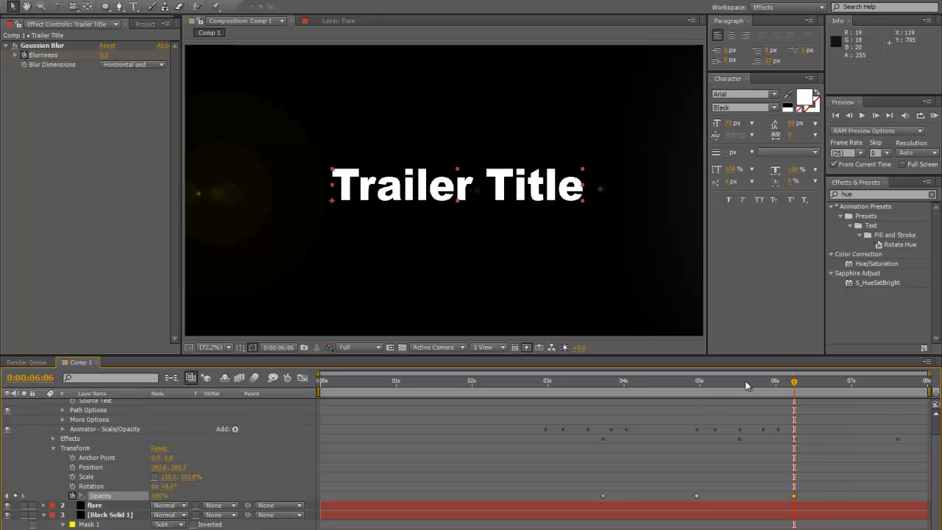
pyautogui.moveTo(794, 385); pyautogui.dragTo(904, 392)
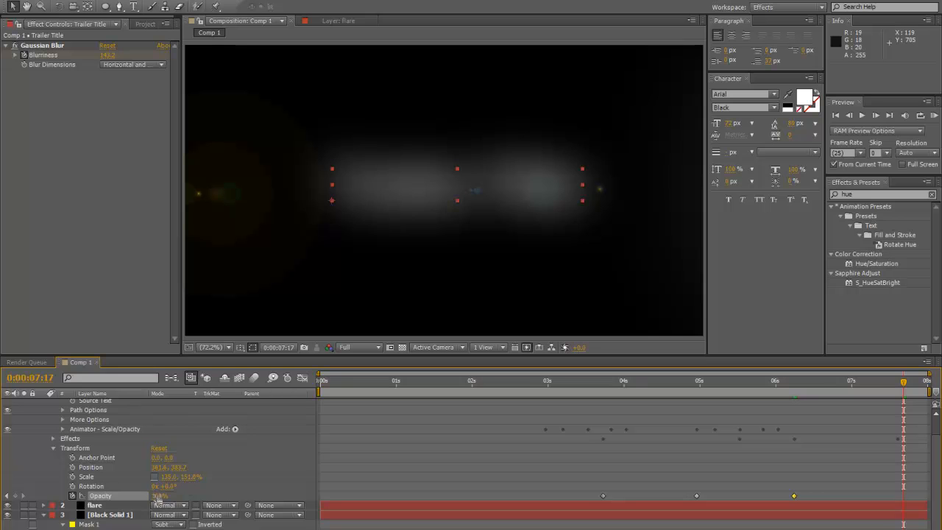
pyautogui.moveTo(161, 498); pyautogui.dragTo(2, 500)
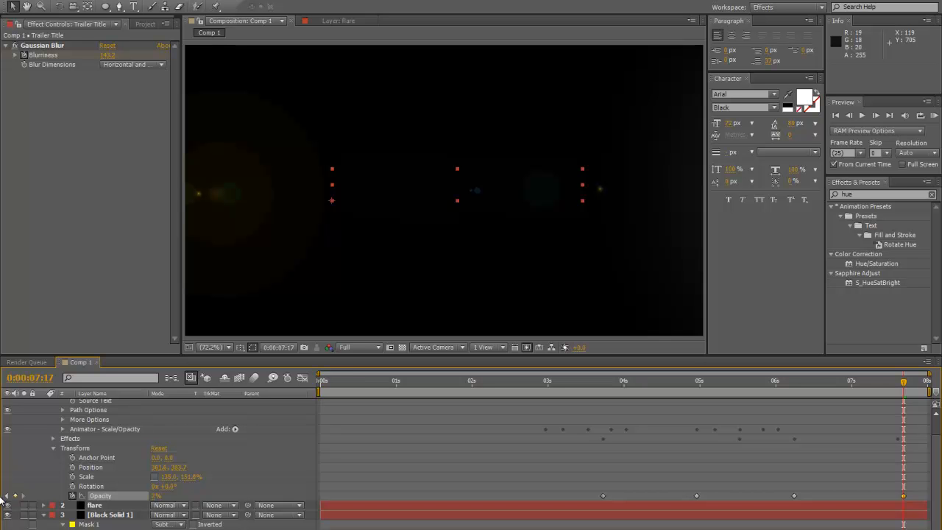
# Step: Import the metal-texture image from the trailer title folder in Windows Explorer into the After Effects project
pyautogui.hotkey('alt', 'Tab')
pyautogui.click(485, 362)
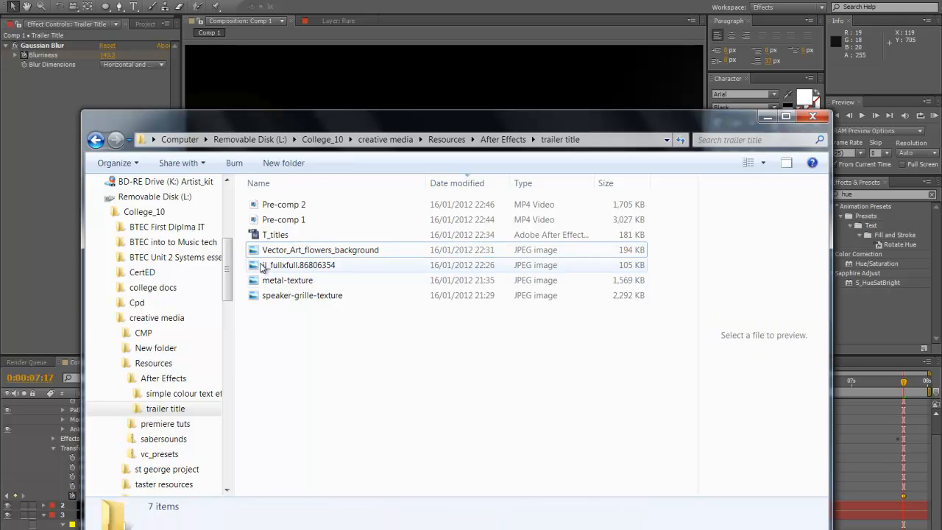
pyautogui.click(275, 284)
pyautogui.moveTo(274, 285); pyautogui.dragTo(261, 529)
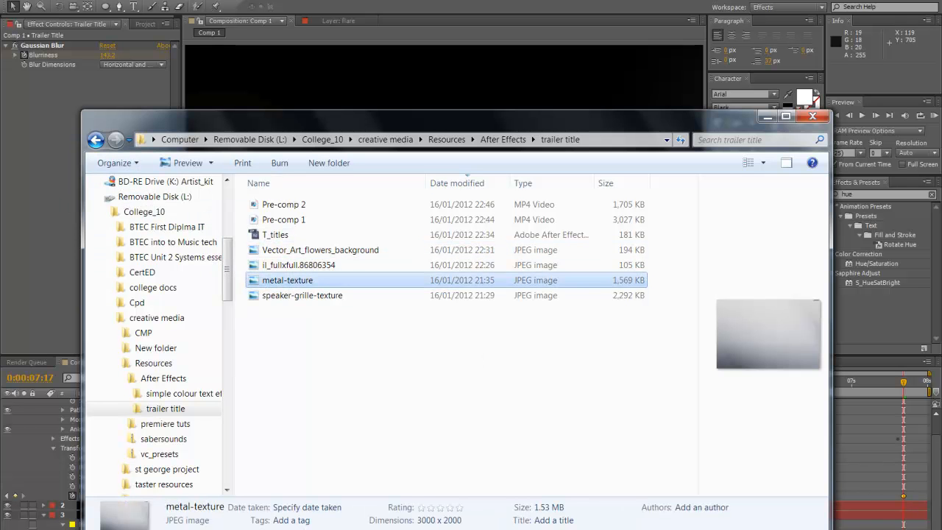
pyautogui.click(145, 27)
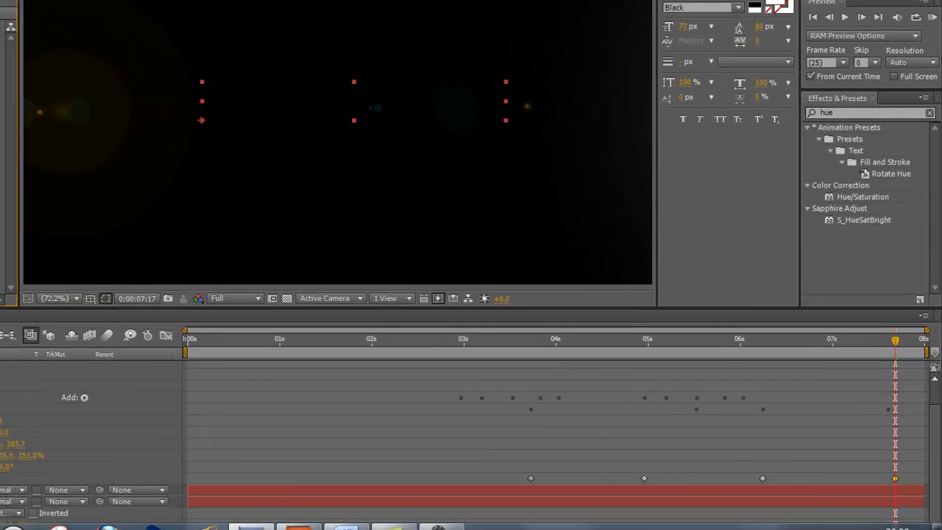
pyautogui.click(254, 527)
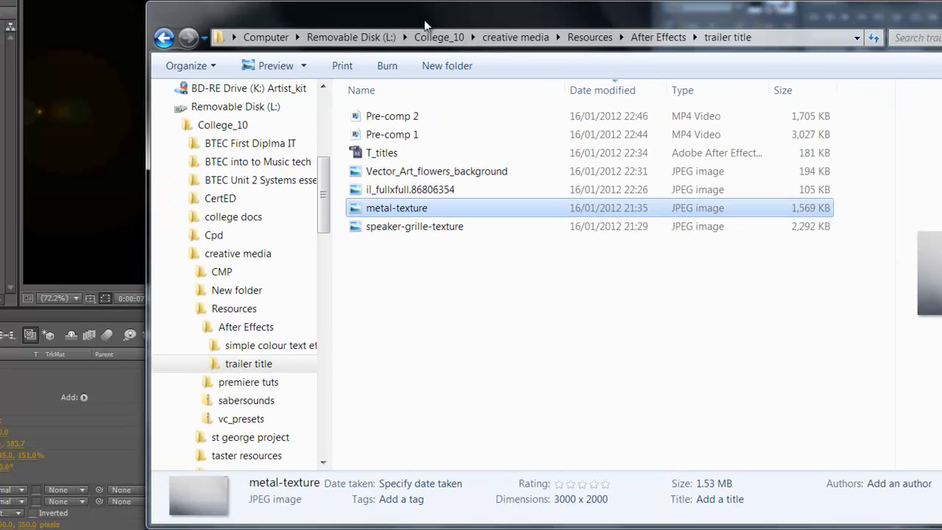
pyautogui.moveTo(355, 212); pyautogui.dragTo(1, 140)
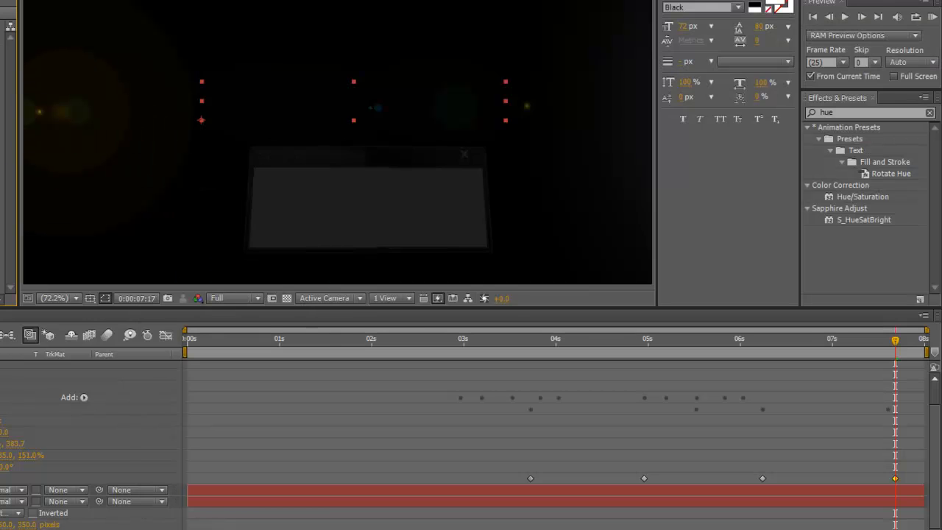
# Step: Import the Vector_Art_flowers_background image from the trailer title folder into the project as well
pyautogui.click(338, 527)
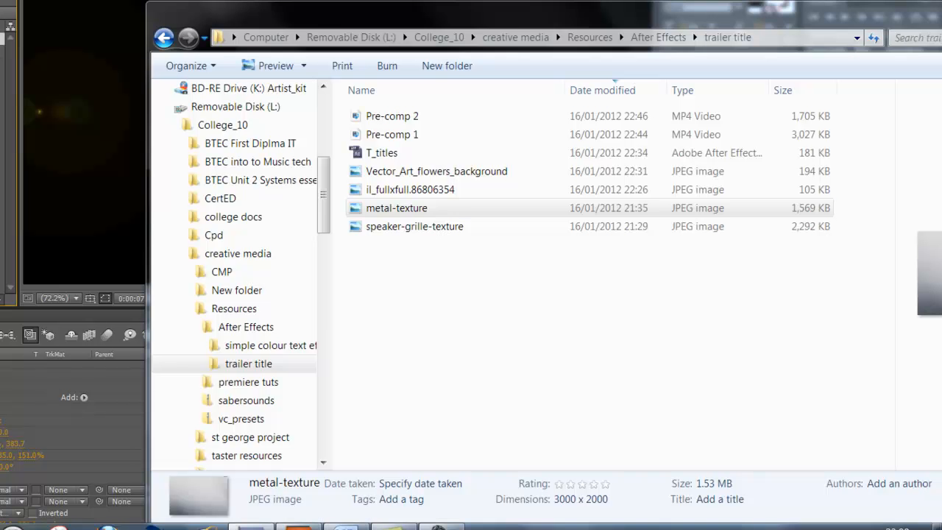
pyautogui.click(475, 330)
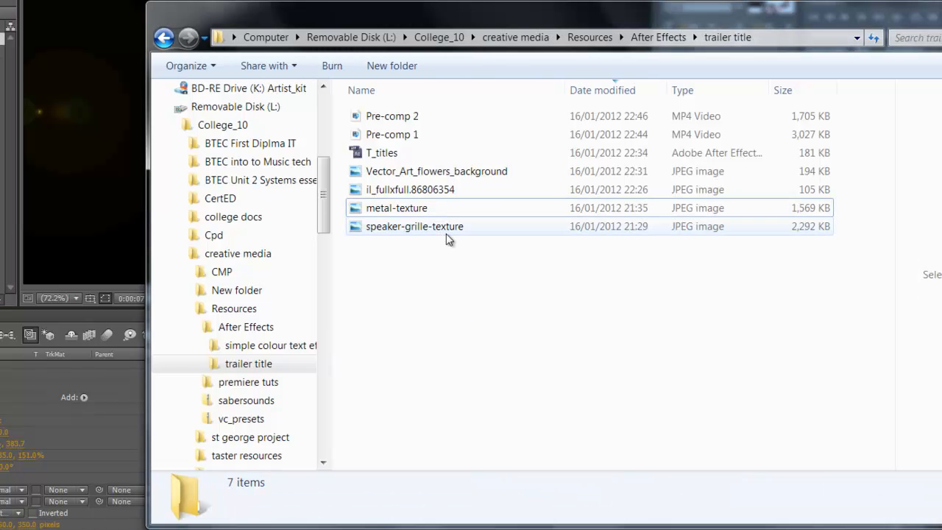
pyautogui.click(432, 175)
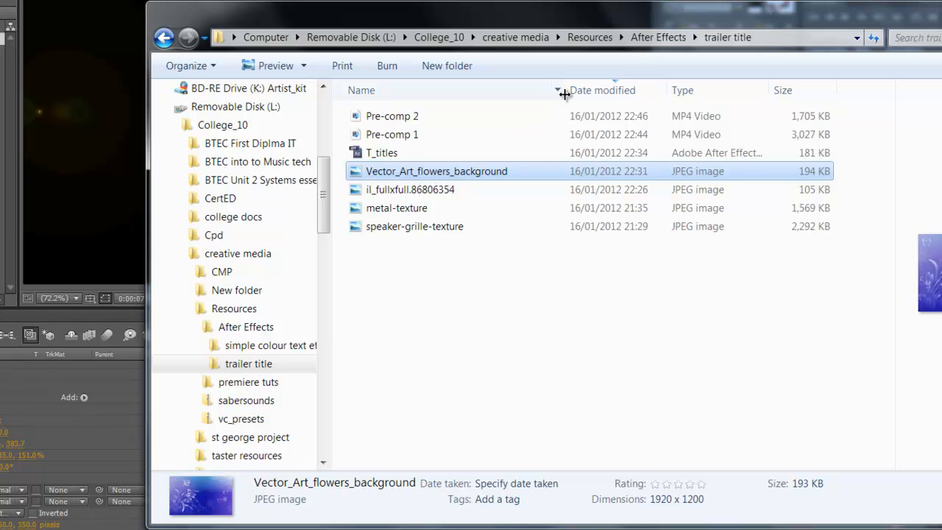
pyautogui.moveTo(355, 183); pyautogui.dragTo(71, 223)
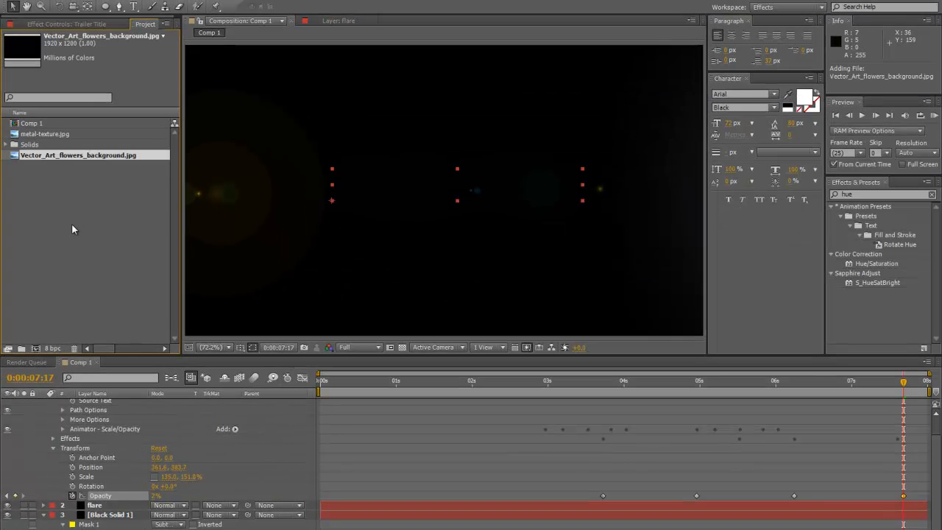
pyautogui.click(71, 229)
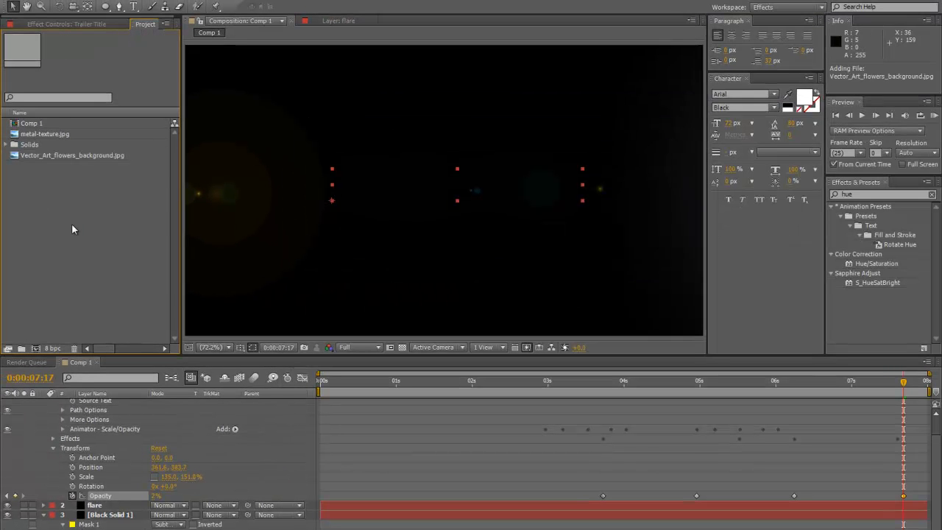
# Step: Collapse the Trailer Title layer and add metal-texture.jpg to Comp 1 between the Trailer Title and flare layers
pyautogui.click(16, 137)
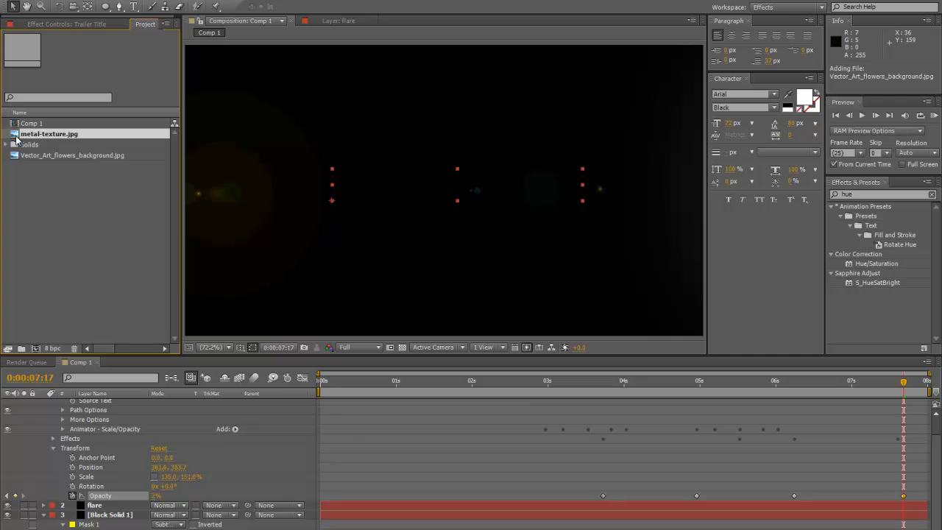
pyautogui.scroll(1, 113, 450)
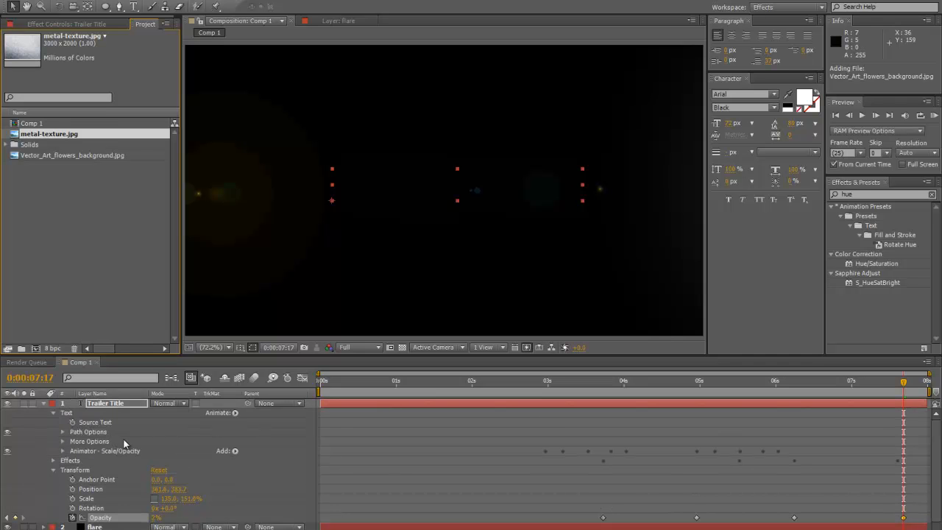
pyautogui.click(44, 404)
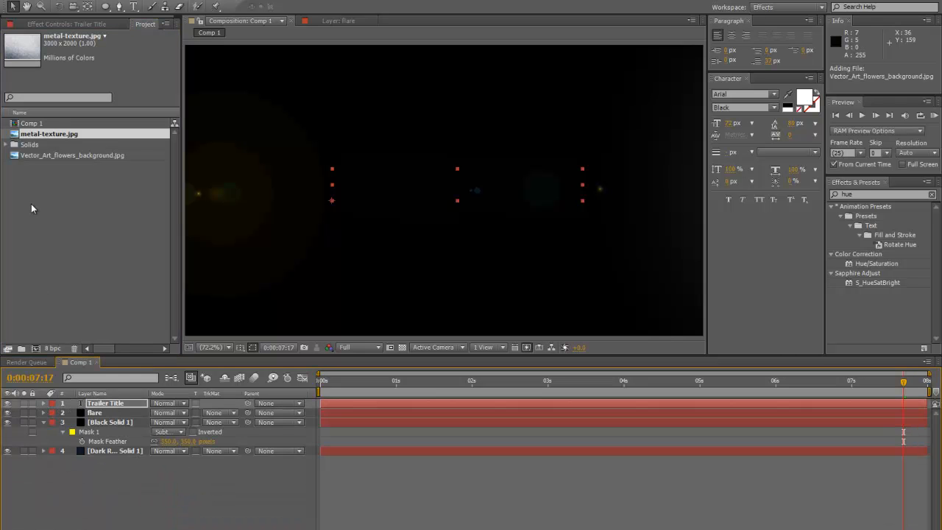
pyautogui.moveTo(29, 139); pyautogui.dragTo(144, 429)
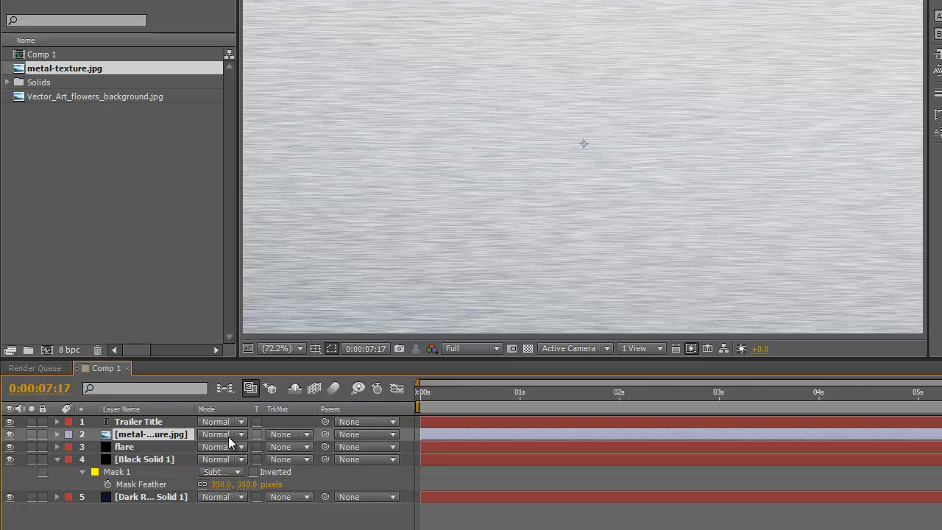
# Step: Set the metal-texture layer's blending mode to Overlay and preview the flare sweeping over it from 0:00:03:07
pyautogui.click(241, 434)
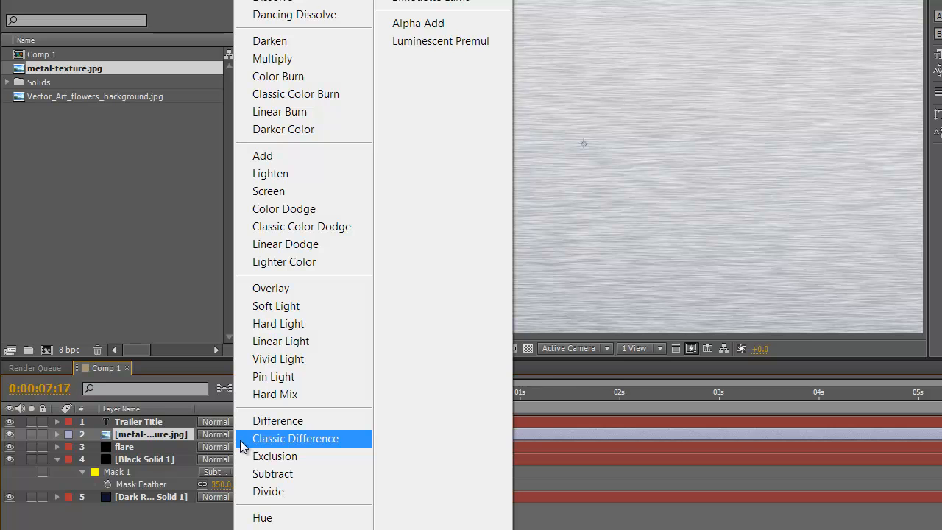
pyautogui.click(285, 289)
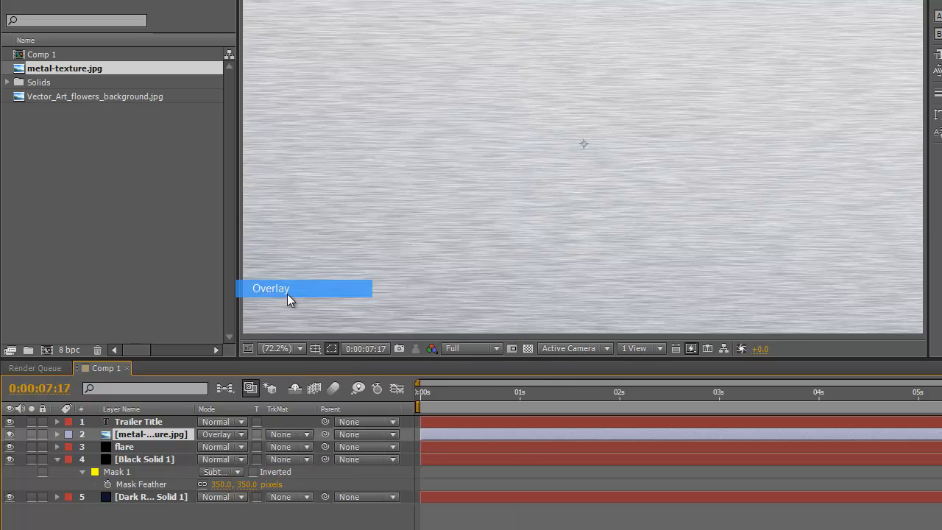
pyautogui.moveTo(504, 398); pyautogui.dragTo(733, 404)
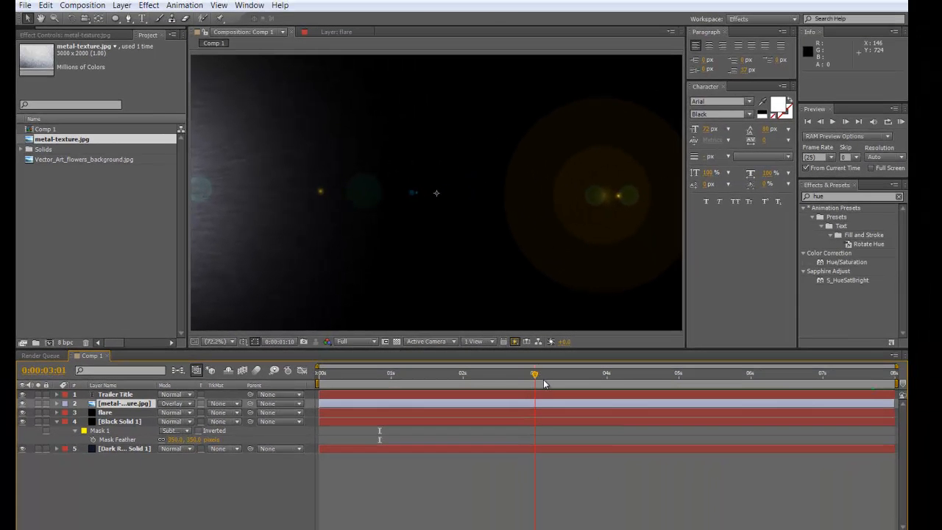
pyautogui.moveTo(544, 384)
pyautogui.mouseDown()
pyautogui.moveTo(786, 381)
pyautogui.moveTo(561, 380)
pyautogui.moveTo(559, 391)
pyautogui.mouseUp()
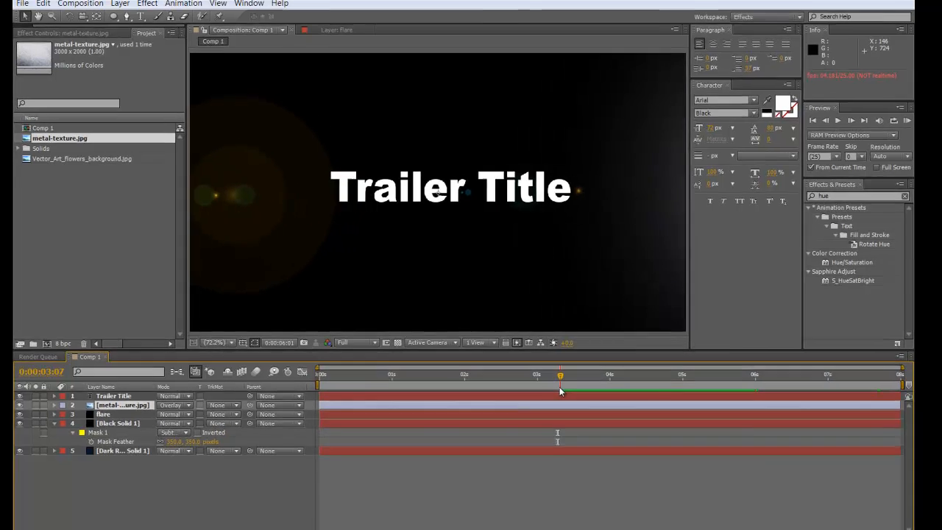
pyautogui.click(547, 384)
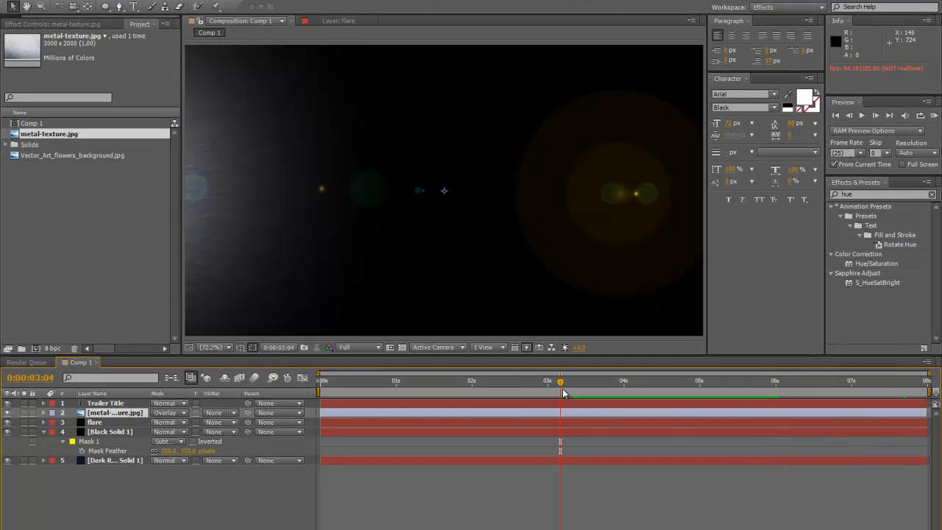
pyautogui.moveTo(563, 394); pyautogui.dragTo(577, 384)
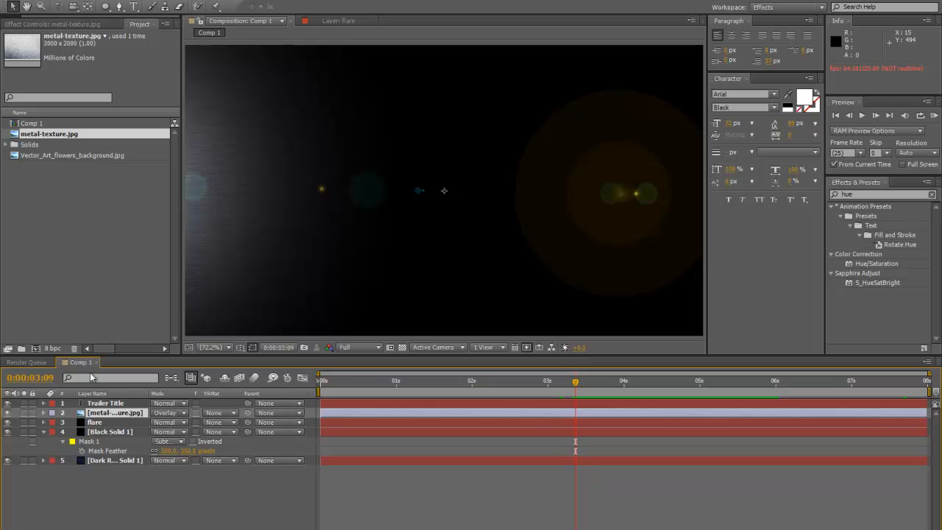
# Step: Hide the metal-texture layer and add Vector_Art_flowers_background.jpg directly below the Trailer Title layer with the Divide blending mode
pyautogui.click(8, 413)
pyautogui.click(21, 157)
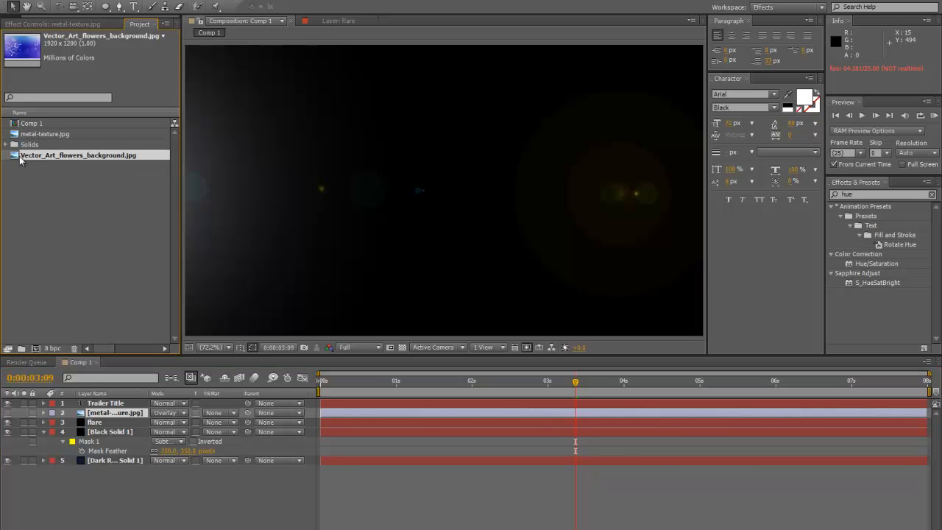
pyautogui.moveTo(13, 160); pyautogui.dragTo(78, 414)
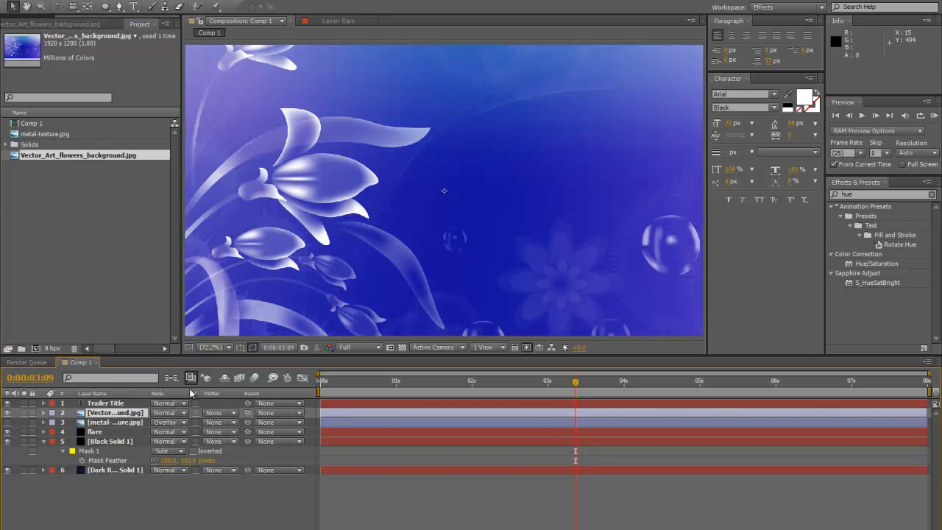
pyautogui.click(183, 413)
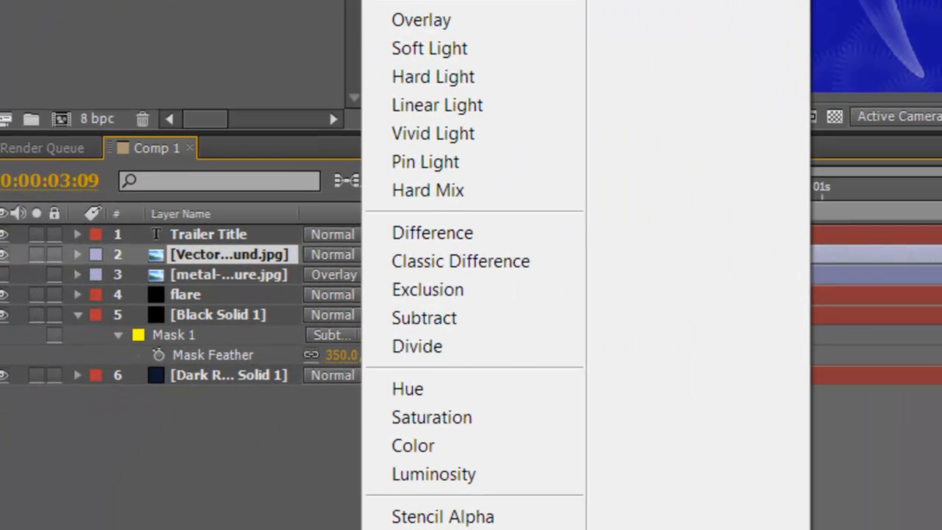
pyautogui.click(468, 340)
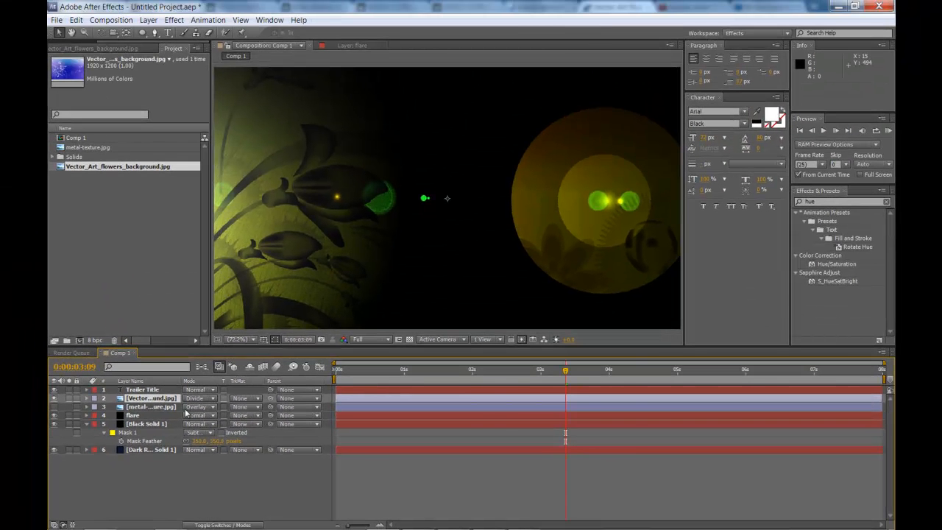
# Step: Examine how the flowers background looks with the flare and title at several times, and play the preview from 0:00:04:02
pyautogui.click(632, 371)
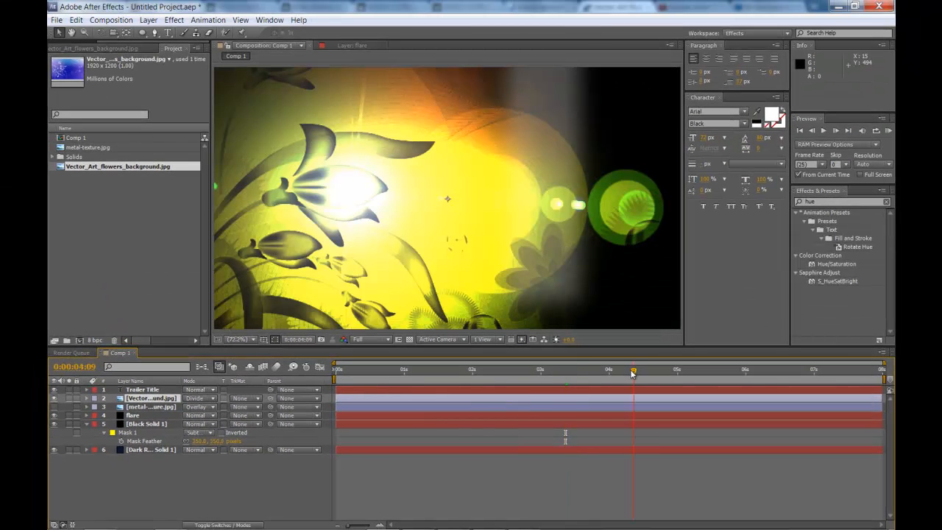
pyautogui.click(679, 372)
pyautogui.click(684, 379)
pyautogui.moveTo(686, 379); pyautogui.dragTo(746, 381)
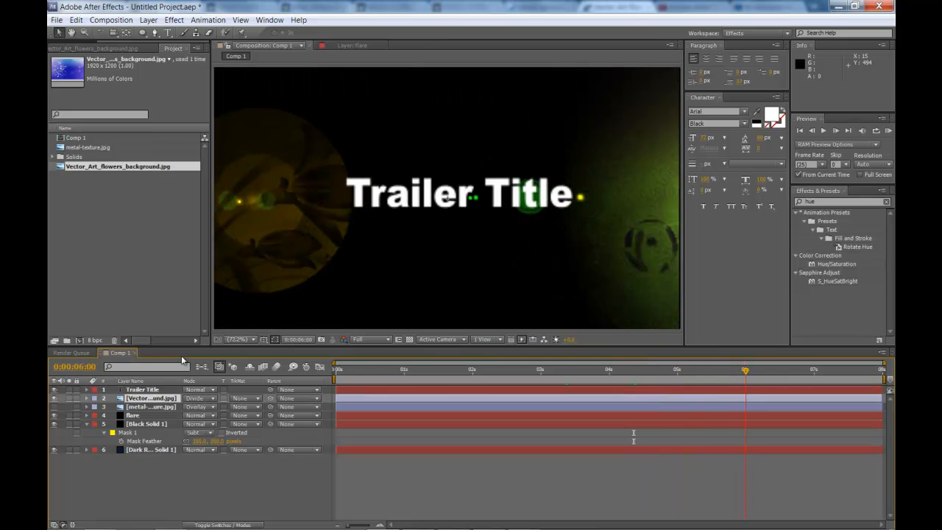
pyautogui.click(164, 390)
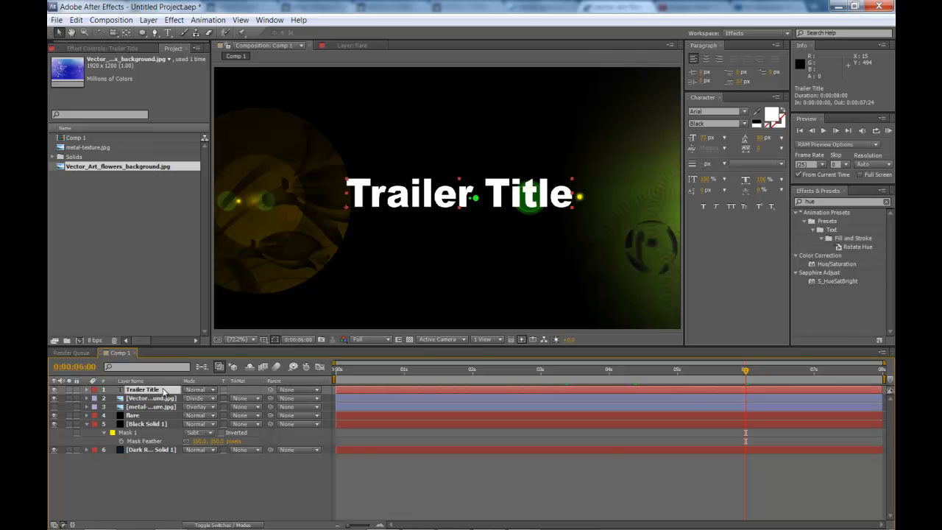
pyautogui.click(613, 370)
pyautogui.press('space')
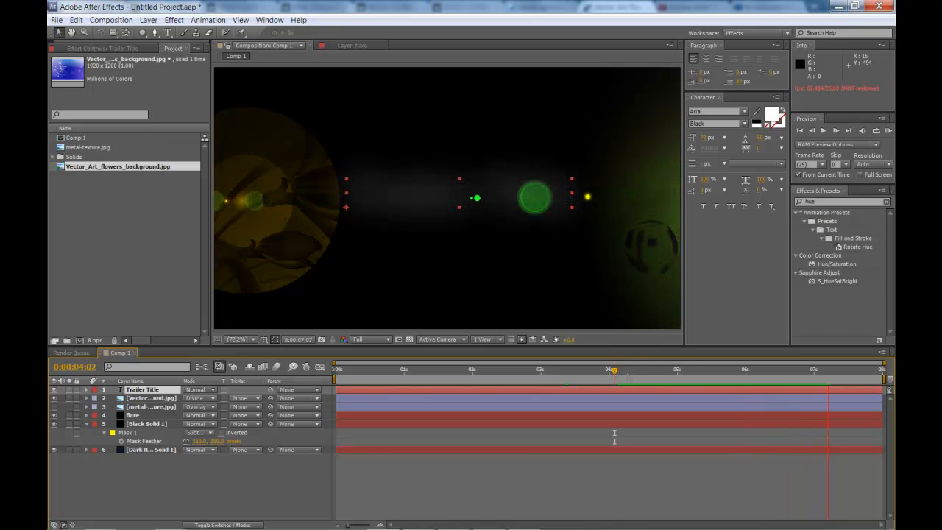
pyautogui.press('space')
pyautogui.click(588, 371)
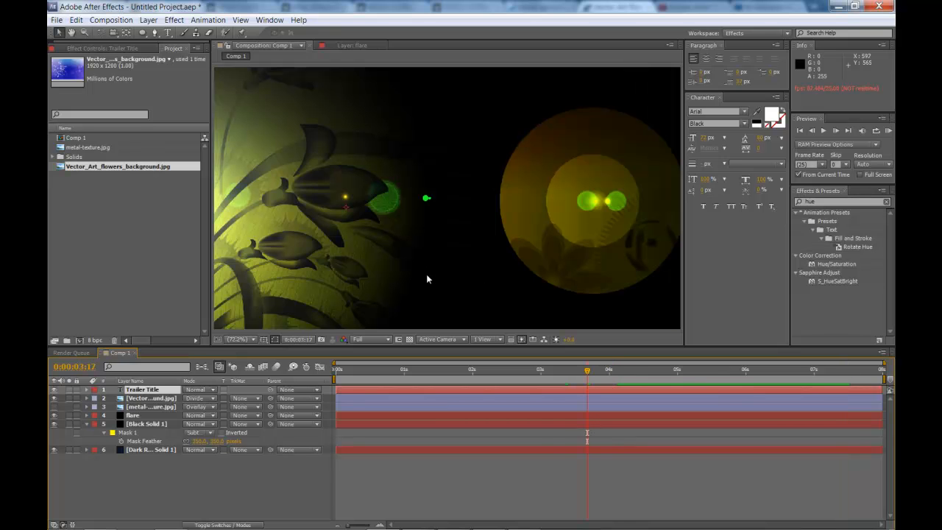
pyautogui.click(153, 264)
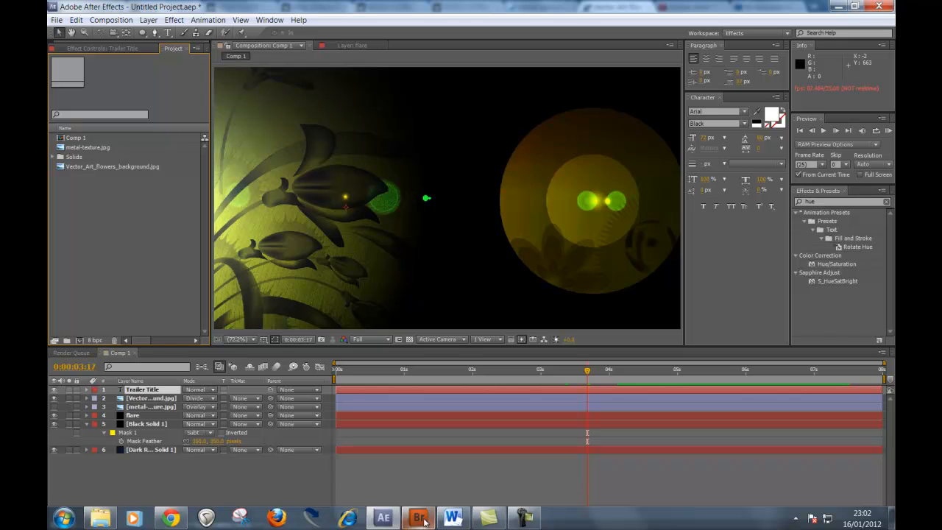
pyautogui.click(524, 521)
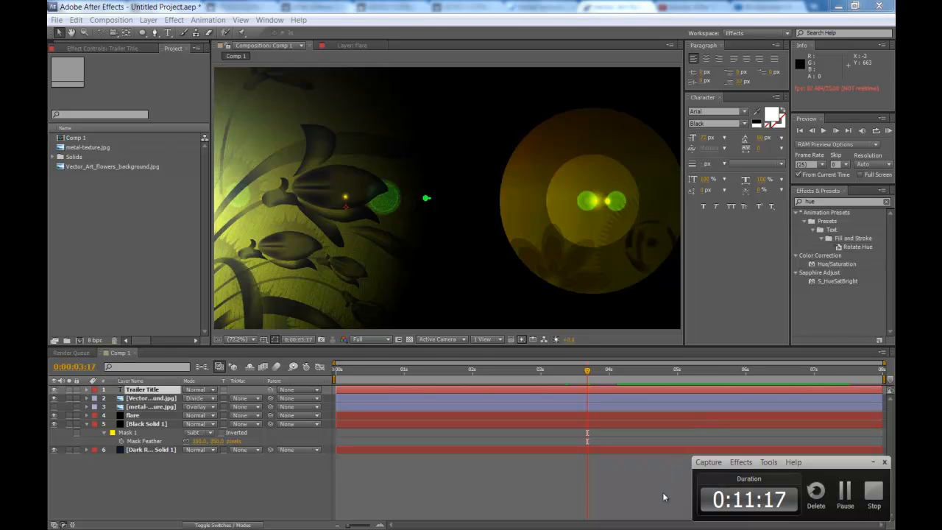
pyautogui.click(872, 492)
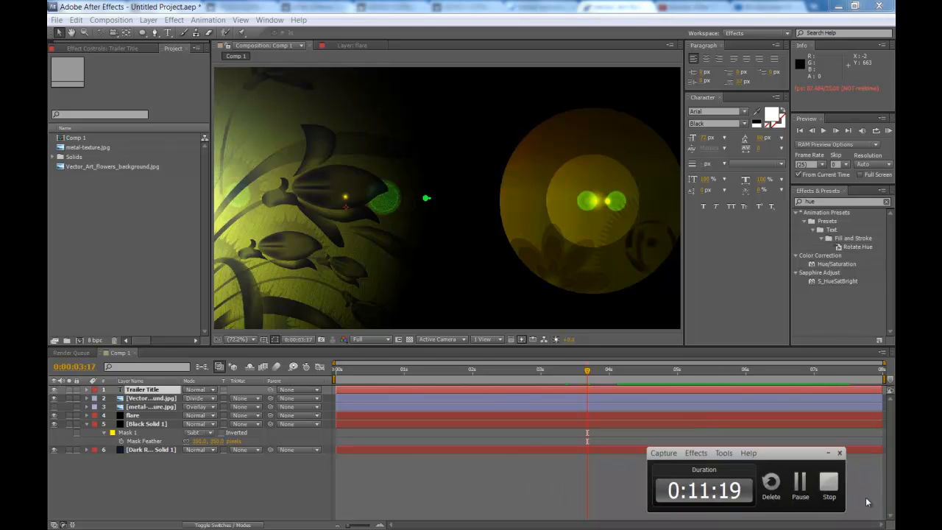